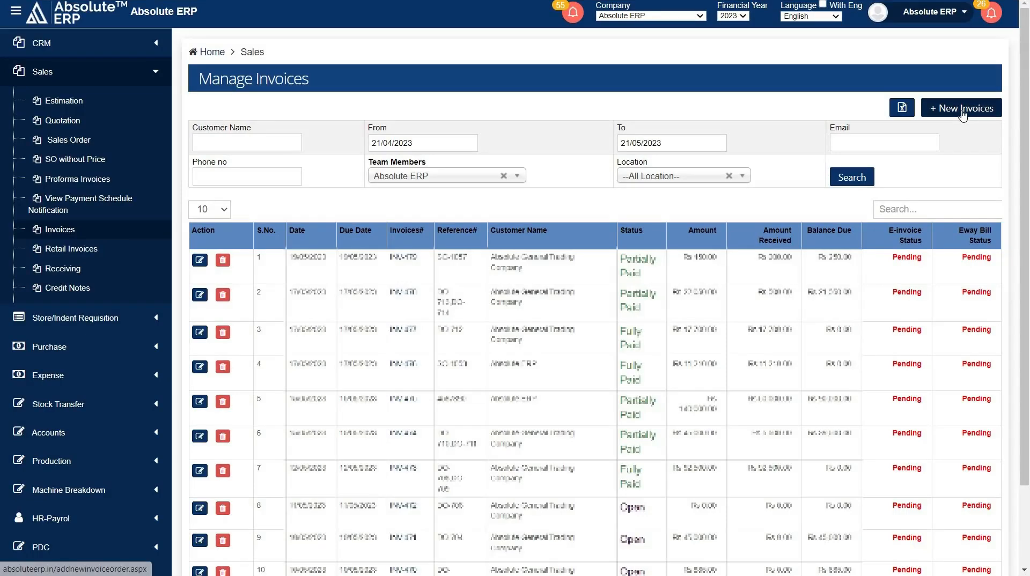
Start a new invoice with Head Office as the location and Sales as the invoice ledger.
{"action": "left_click", "coordinate": [962, 112]}
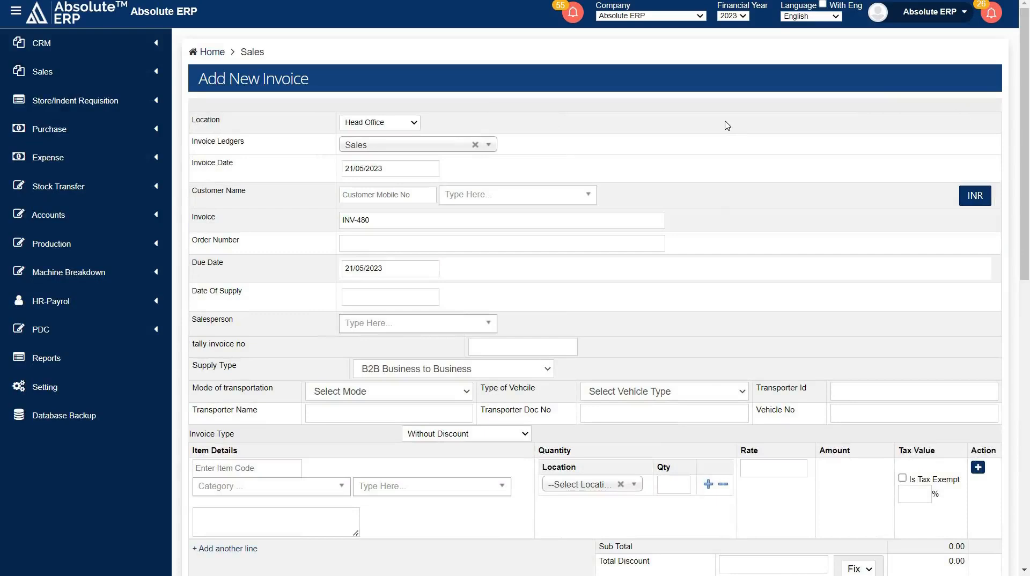
{"action": "left_click", "coordinate": [380, 126]}
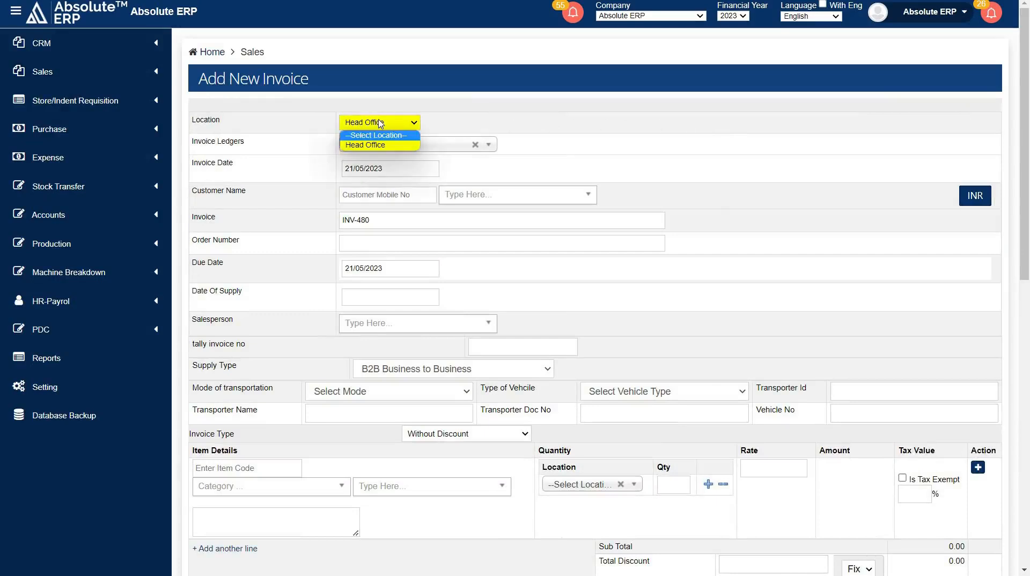
{"action": "left_click", "coordinate": [383, 146]}
{"action": "left_click", "coordinate": [387, 146]}
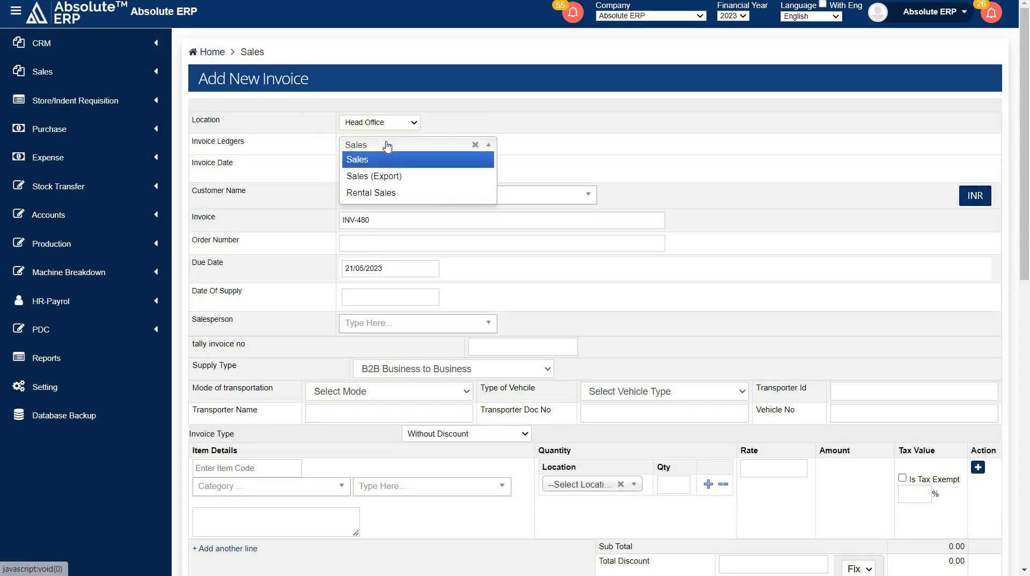
{"action": "left_click", "coordinate": [391, 172]}
{"action": "left_click", "coordinate": [388, 170]}
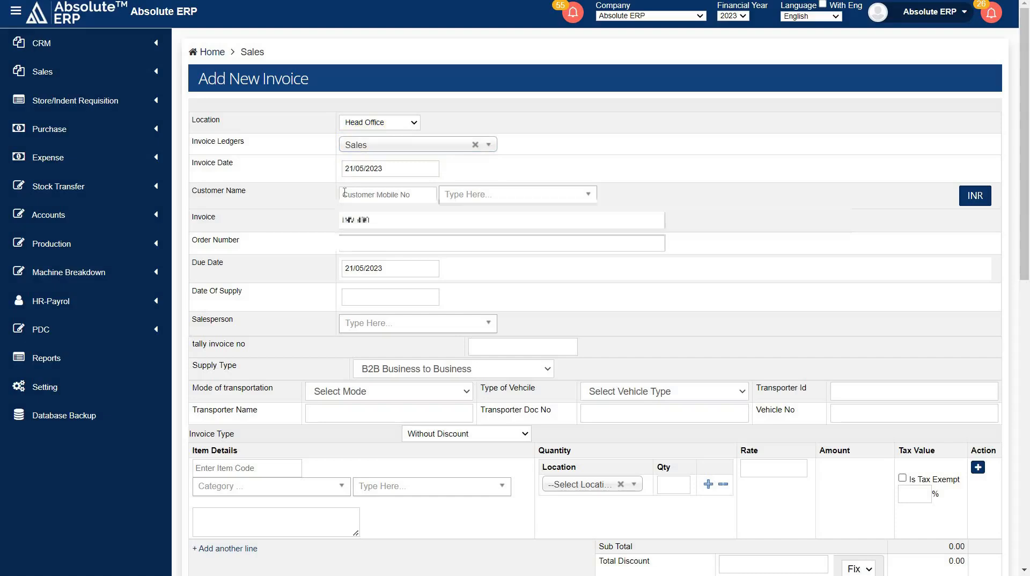
Select Absolute General Trading Company as the invoice customer.
{"action": "left_click", "coordinate": [344, 194]}
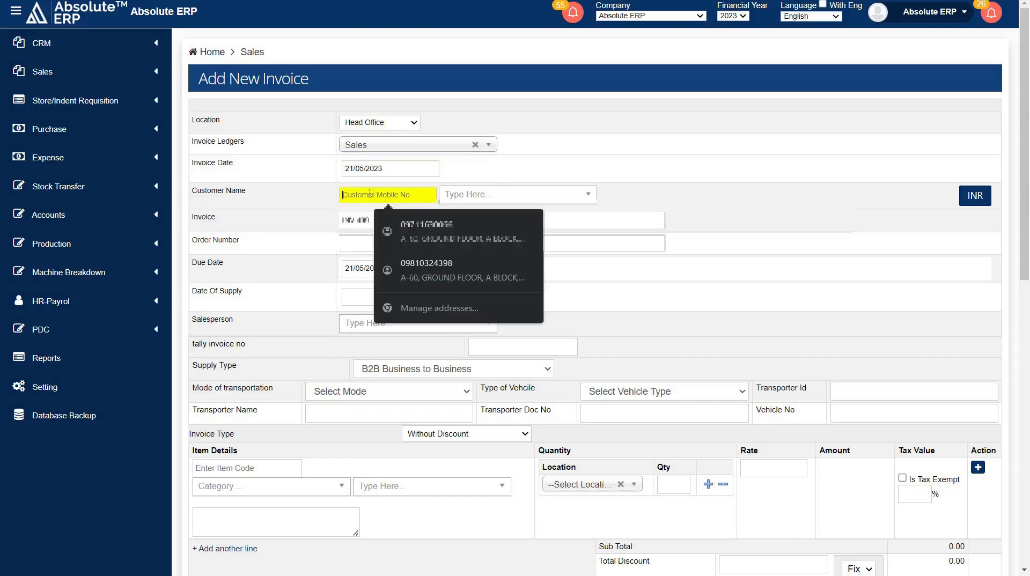
{"action": "left_click", "coordinate": [503, 196]}
{"action": "scroll", "coordinate": [506, 343], "scroll_direction": "down", "scroll_amount": 2}
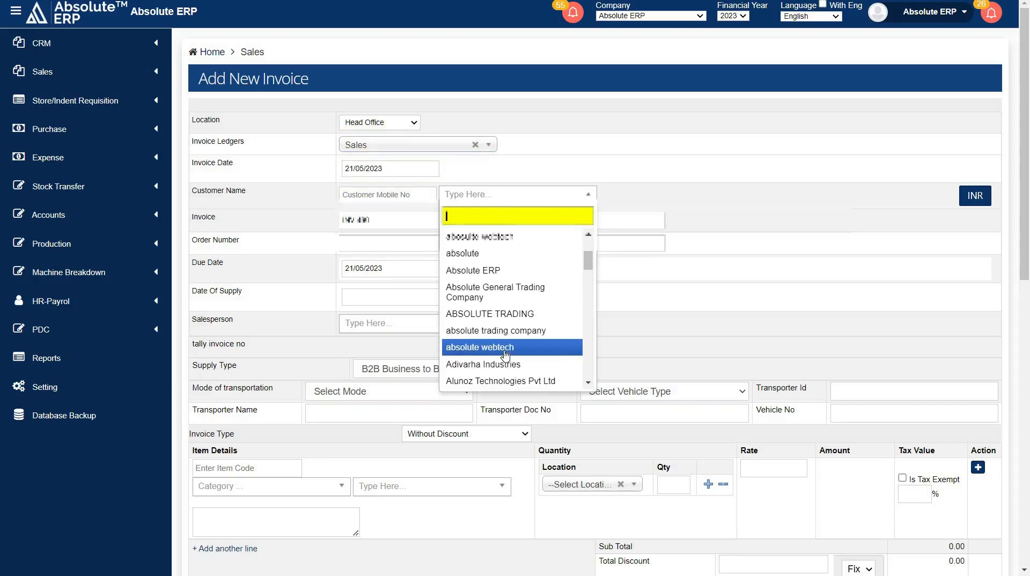
{"action": "left_click", "coordinate": [503, 292]}
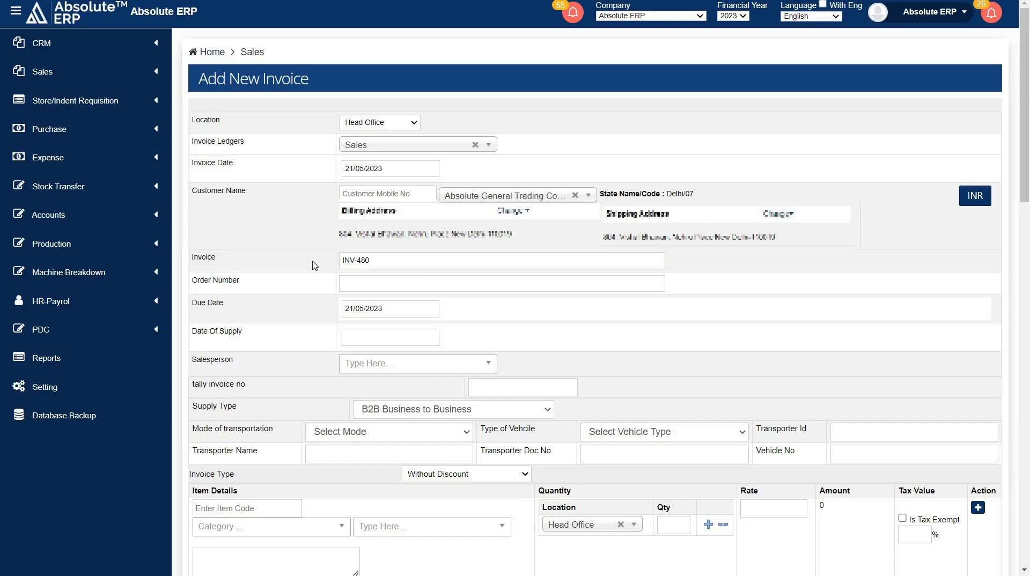
Examine the order number, due date, date of supply, salesperson, tally invoice number and supply type fields of the invoice.
{"action": "left_click", "coordinate": [354, 284]}
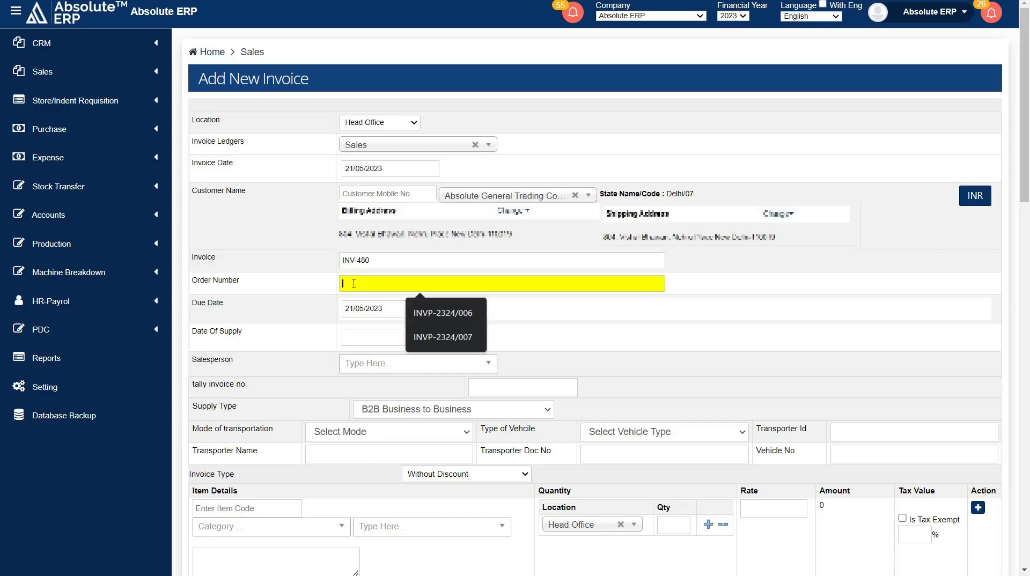
{"action": "left_click", "coordinate": [375, 308]}
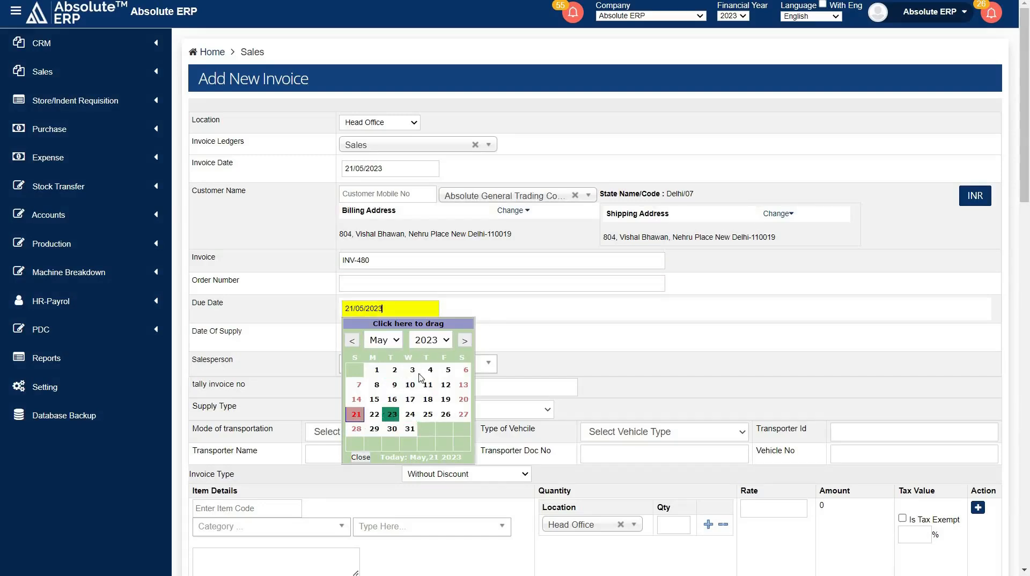
{"action": "left_click", "coordinate": [411, 337]}
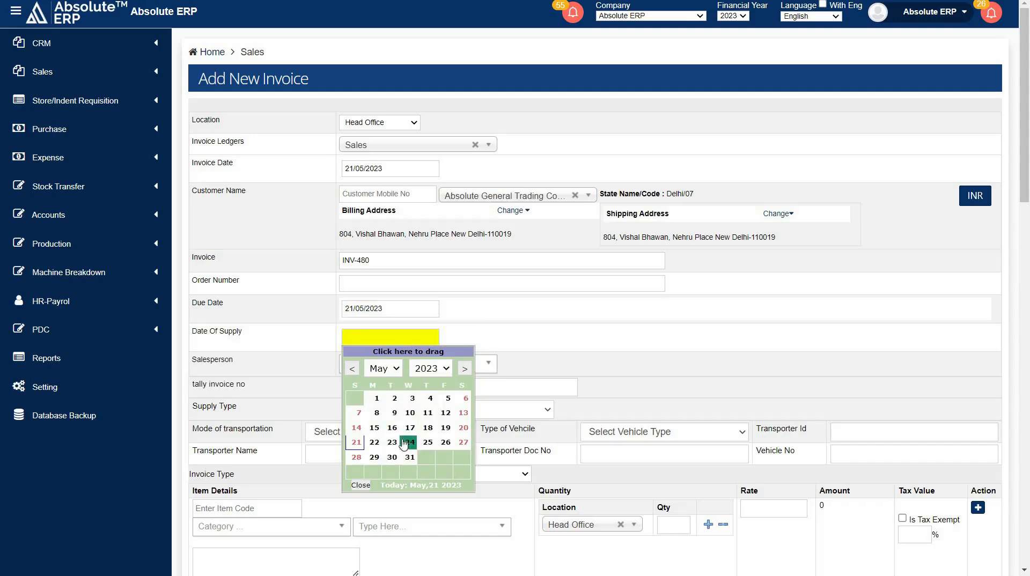
{"action": "left_click", "coordinate": [481, 342]}
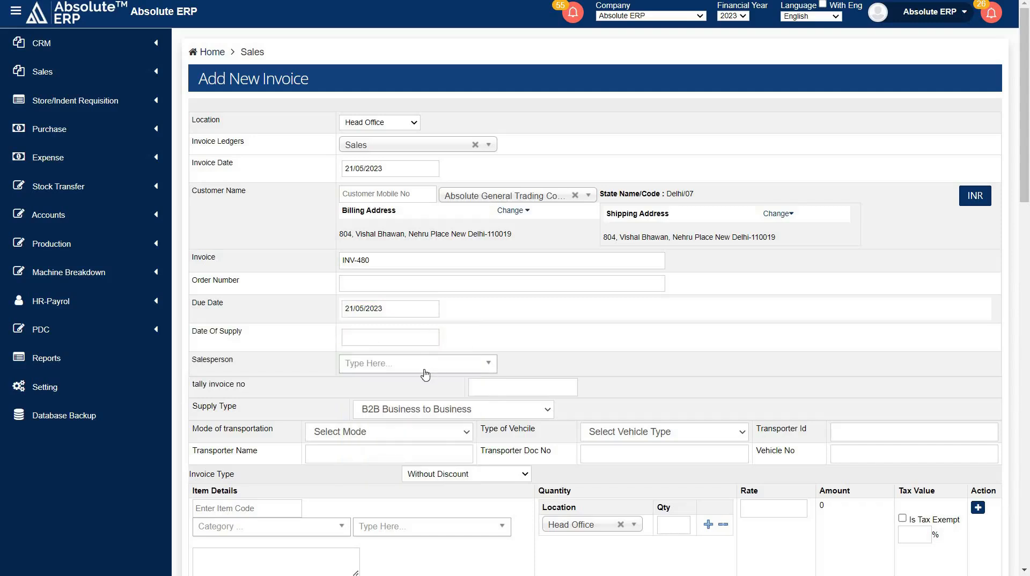
{"action": "left_click", "coordinate": [425, 374]}
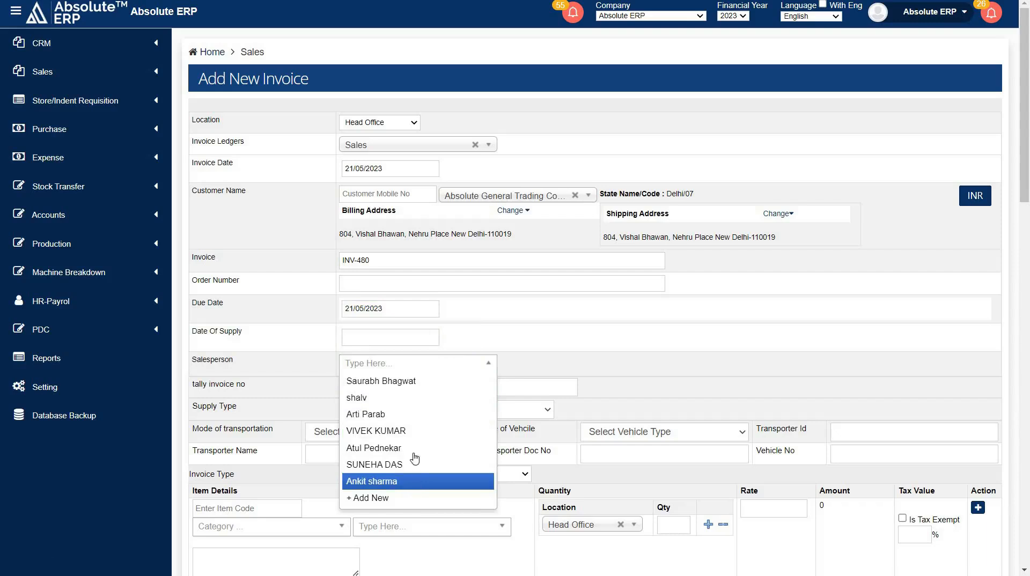
{"action": "left_click", "coordinate": [460, 339]}
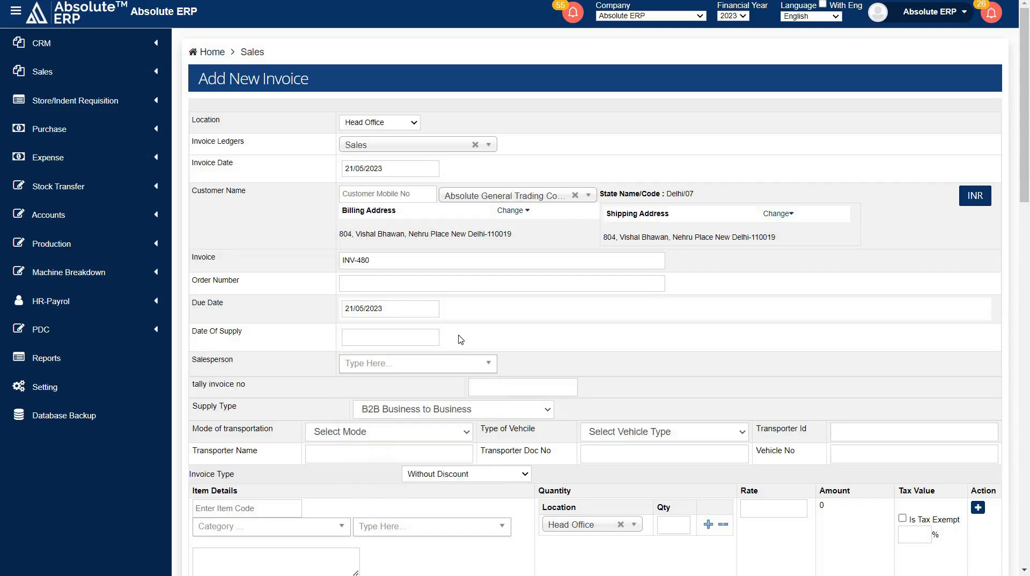
{"action": "left_click_drag", "start_coordinate": [246, 384], "coordinate": [188, 390]}
{"action": "left_click", "coordinate": [250, 392]}
{"action": "left_click_drag", "start_coordinate": [240, 408], "coordinate": [193, 408]}
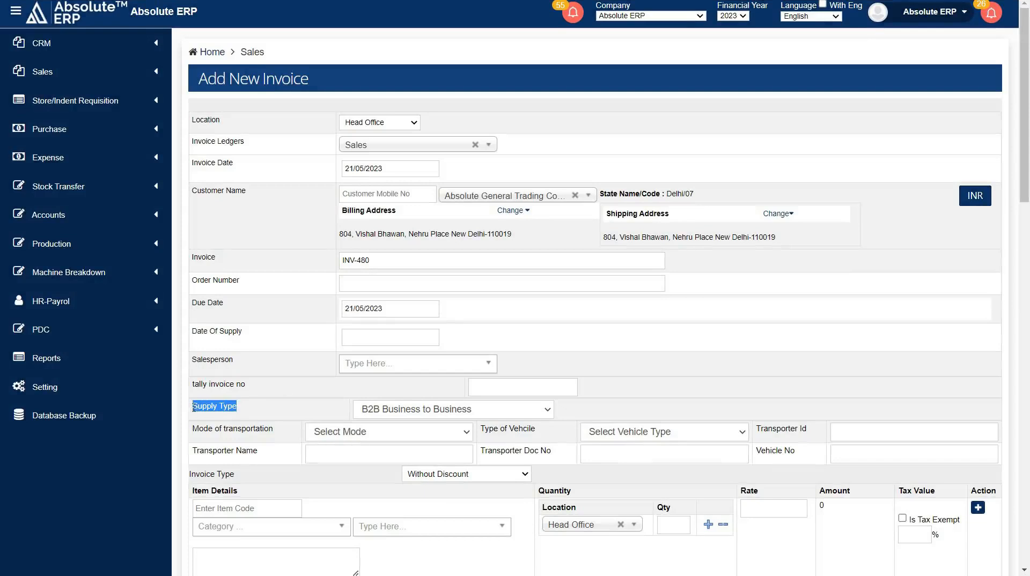
{"action": "left_click", "coordinate": [250, 412]}
{"action": "left_click", "coordinate": [421, 409]}
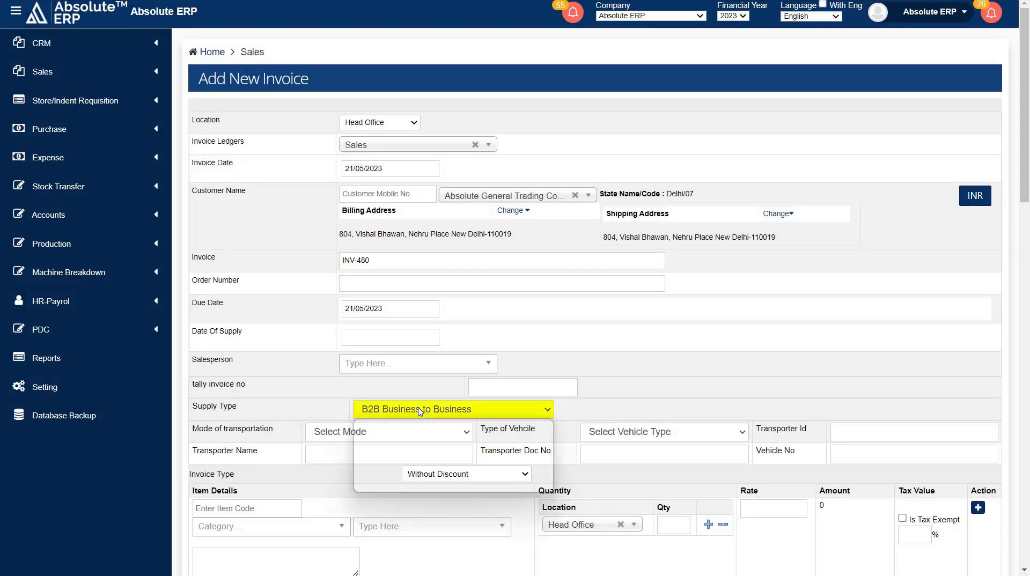
Examine the mode of transportation, vehicle type and transporter fields, and the discount choices offered for the invoice type.
{"action": "left_click", "coordinate": [276, 433]}
{"action": "left_click_drag", "start_coordinate": [276, 431], "coordinate": [188, 430]}
{"action": "left_click", "coordinate": [291, 431]}
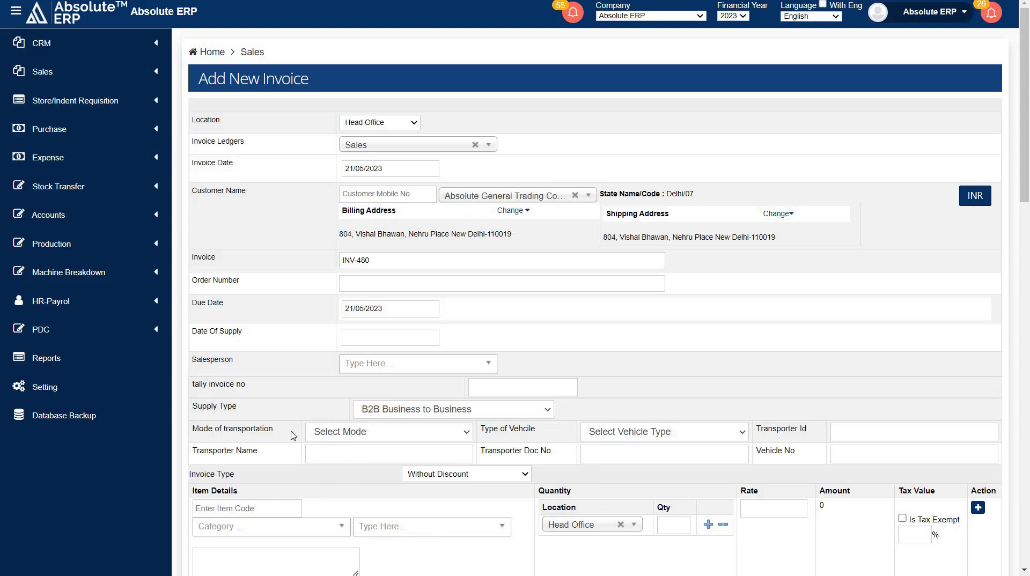
{"action": "left_click", "coordinate": [346, 433]}
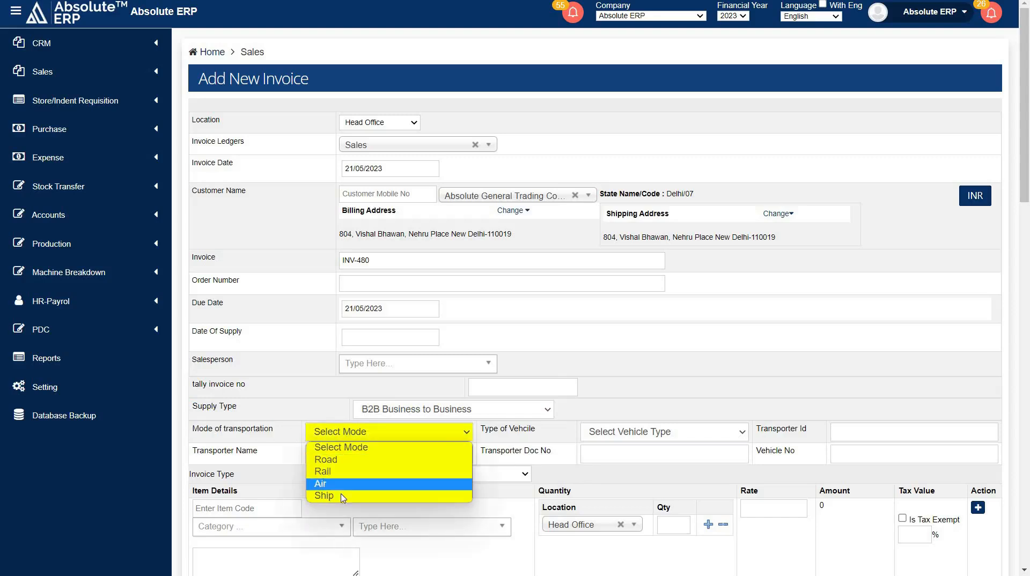
{"action": "left_click", "coordinate": [312, 433]}
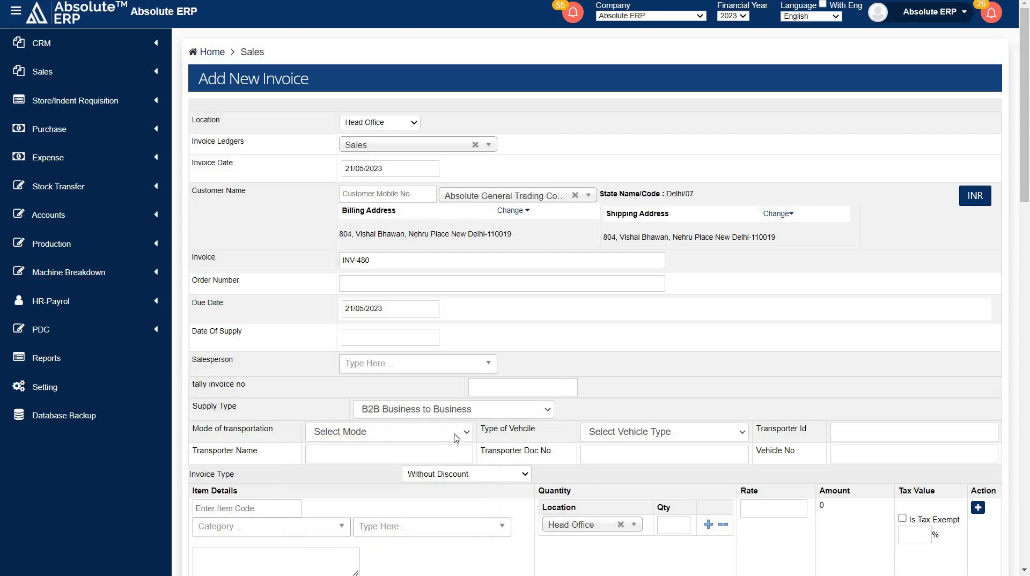
{"action": "left_click_drag", "start_coordinate": [535, 429], "coordinate": [478, 432]}
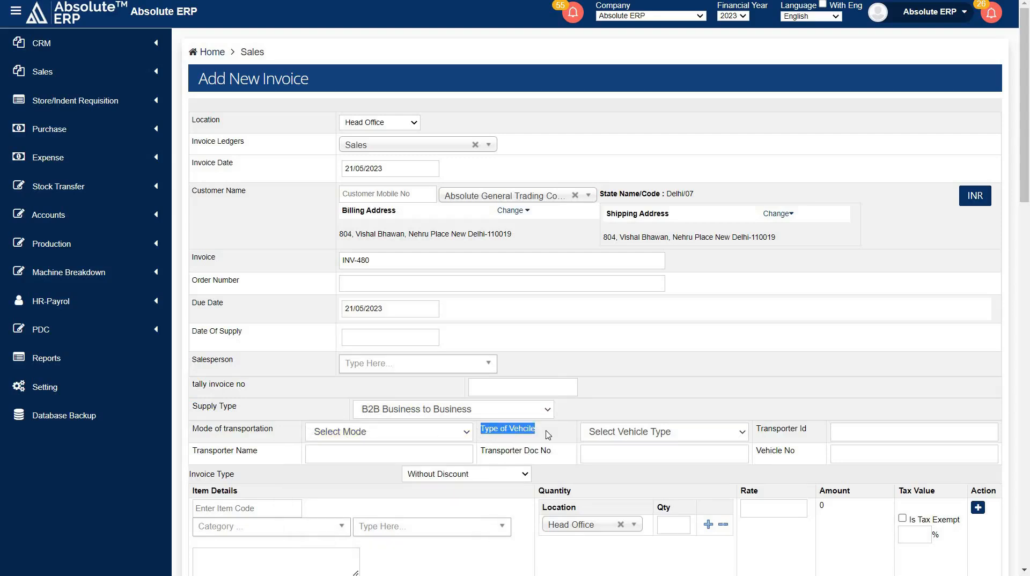
{"action": "left_click", "coordinate": [621, 431]}
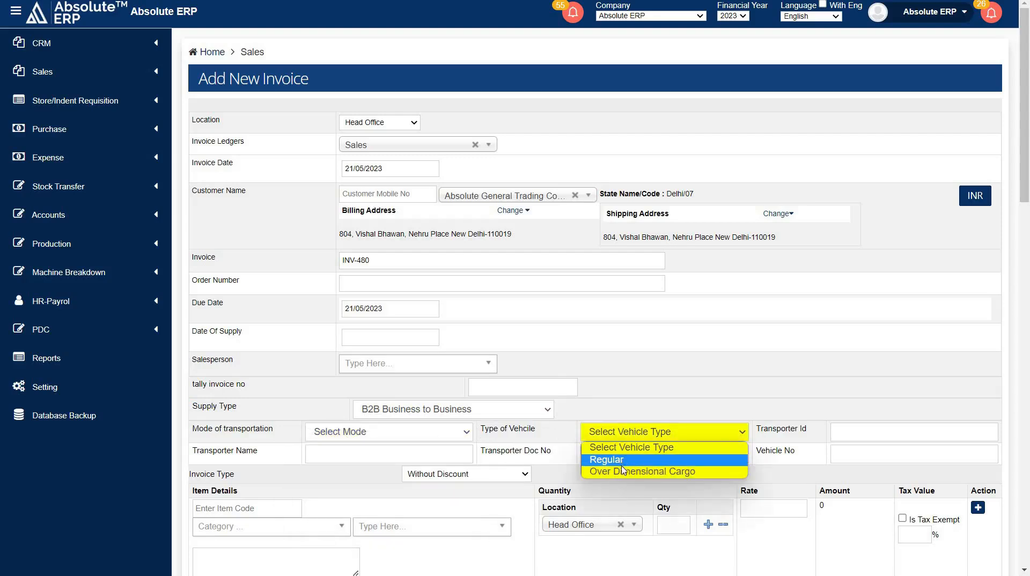
{"action": "left_click", "coordinate": [866, 433]}
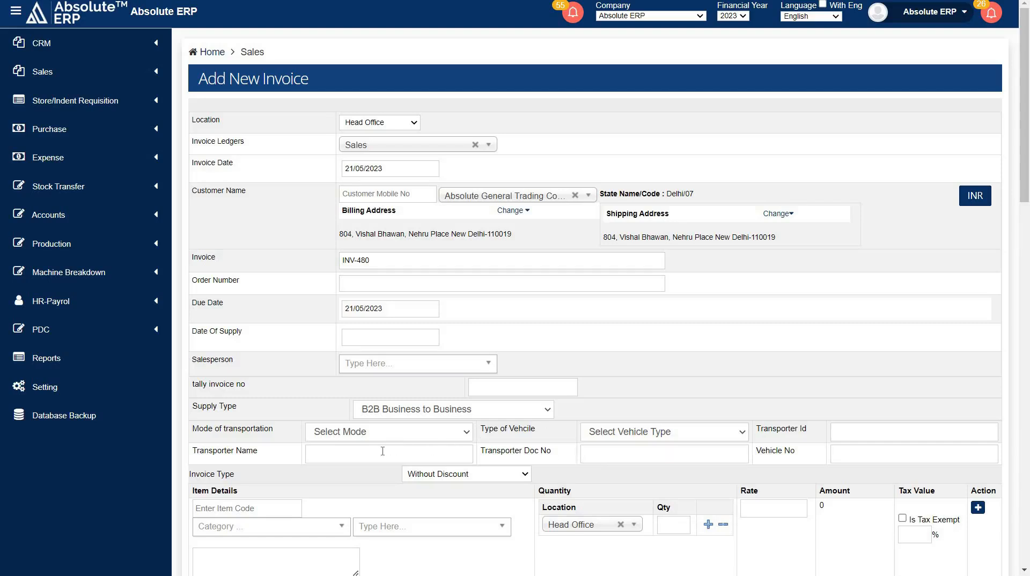
{"action": "triple_click", "coordinate": [193, 475]}
{"action": "left_click", "coordinate": [452, 474]}
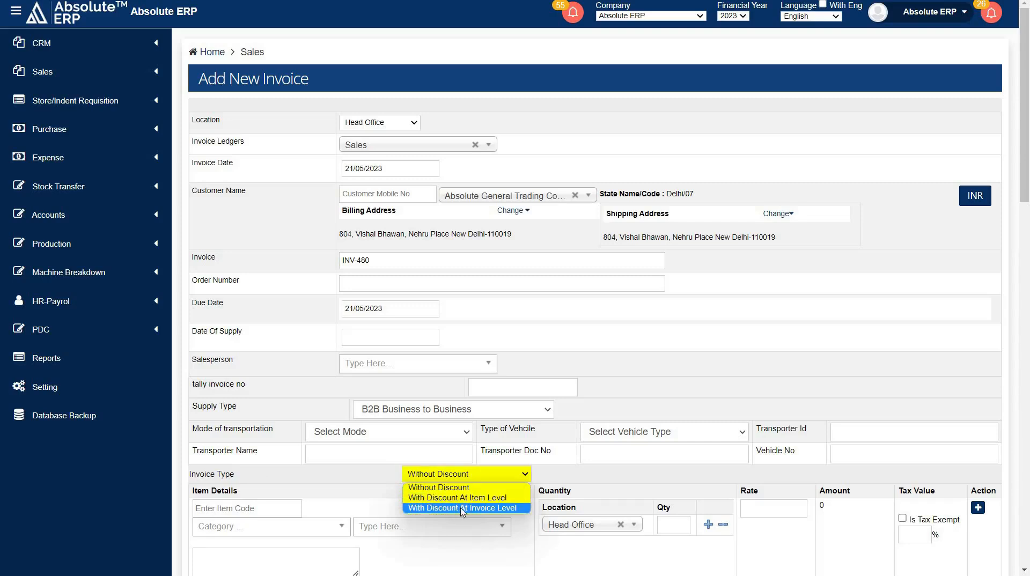
{"action": "left_click", "coordinate": [497, 476]}
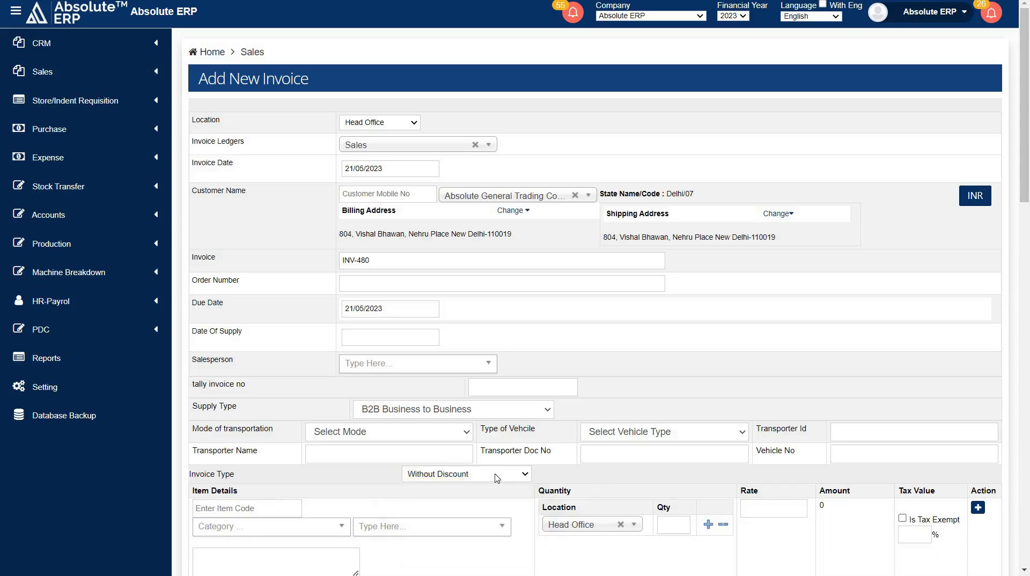
Choose the CAD 5 Cable item in the 10MM variant for the first invoice line.
{"action": "scroll", "coordinate": [497, 478], "scroll_direction": "down", "scroll_amount": 1}
{"action": "scroll", "coordinate": [497, 478], "scroll_direction": "down", "scroll_amount": 1}
{"action": "left_click", "coordinate": [295, 392]}
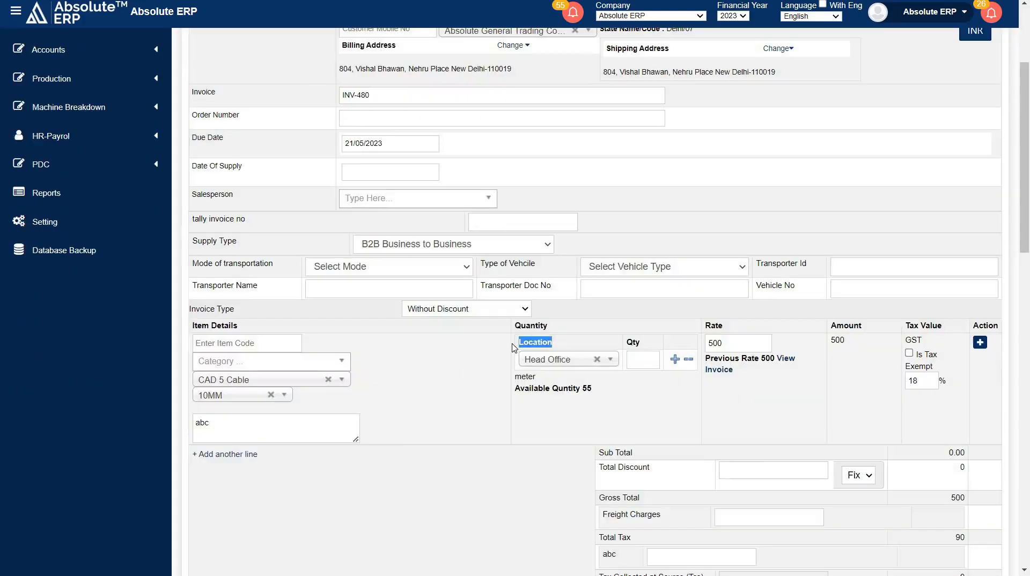
Use Head Office as the stock location for the CAD 5 Cable line and set its quantity to 50.
{"action": "left_click", "coordinate": [557, 359]}
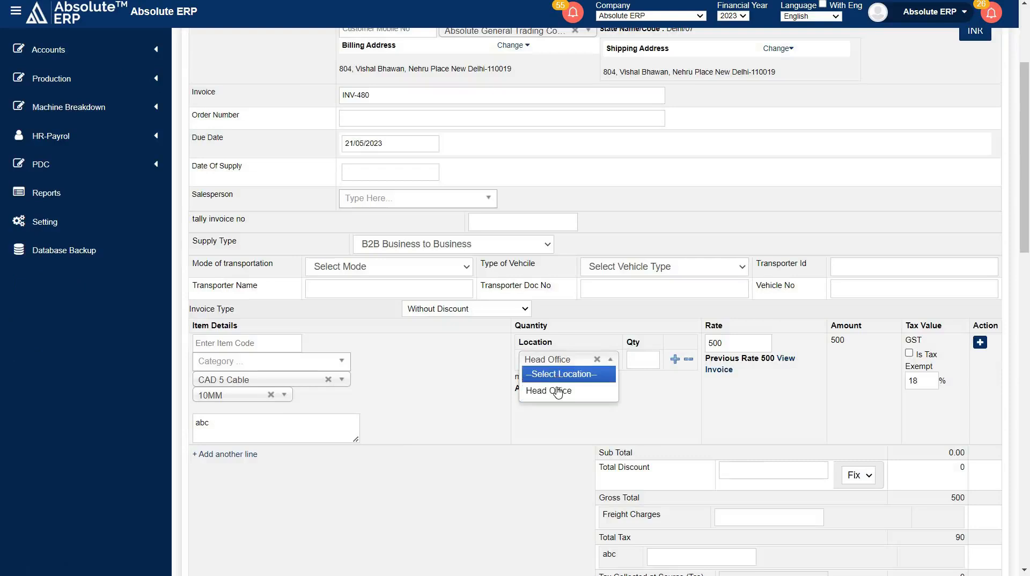
{"action": "left_click", "coordinate": [571, 390]}
{"action": "left_click_drag", "start_coordinate": [586, 390], "coordinate": [500, 391]}
{"action": "left_click", "coordinate": [515, 387]}
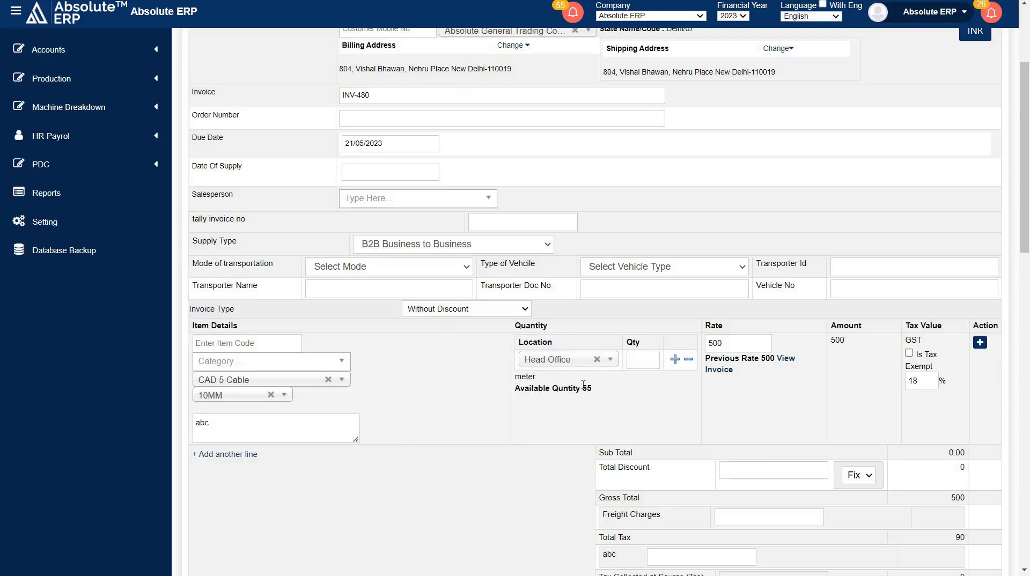
{"action": "left_click_drag", "start_coordinate": [584, 384], "coordinate": [600, 384]}
{"action": "left_click", "coordinate": [555, 394]}
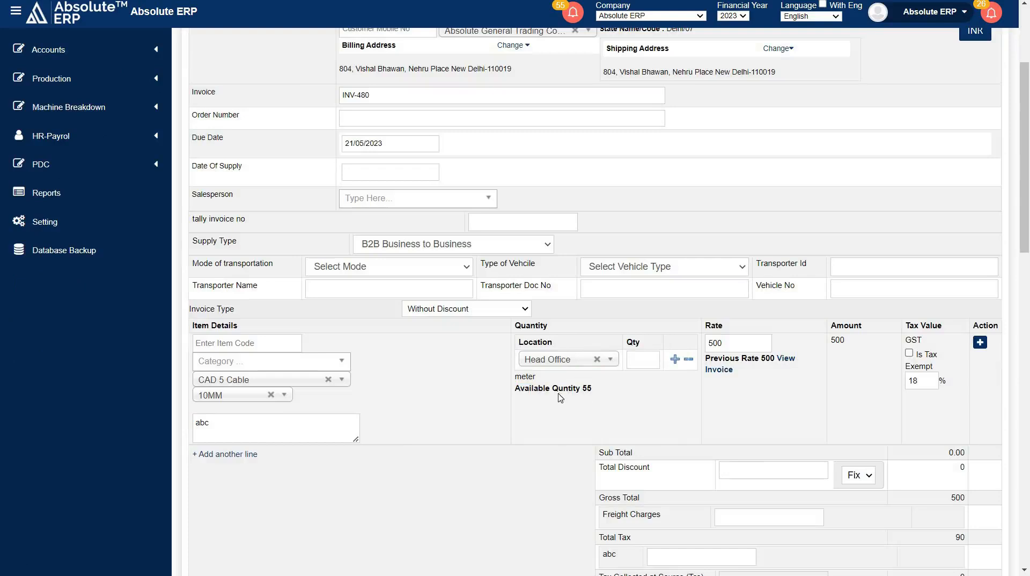
{"action": "left_click", "coordinate": [632, 362]}
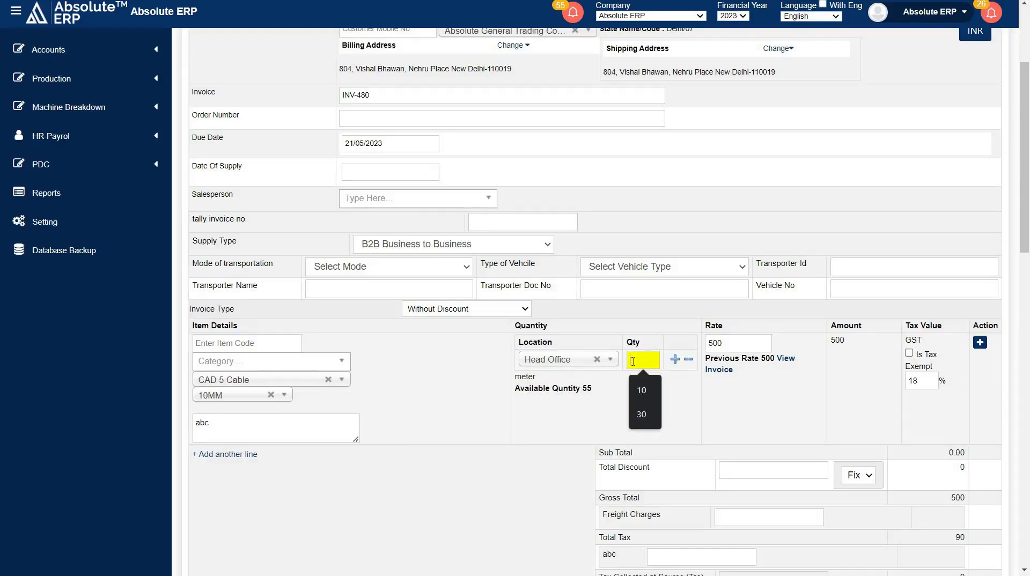
{"action": "type", "text": "5"}
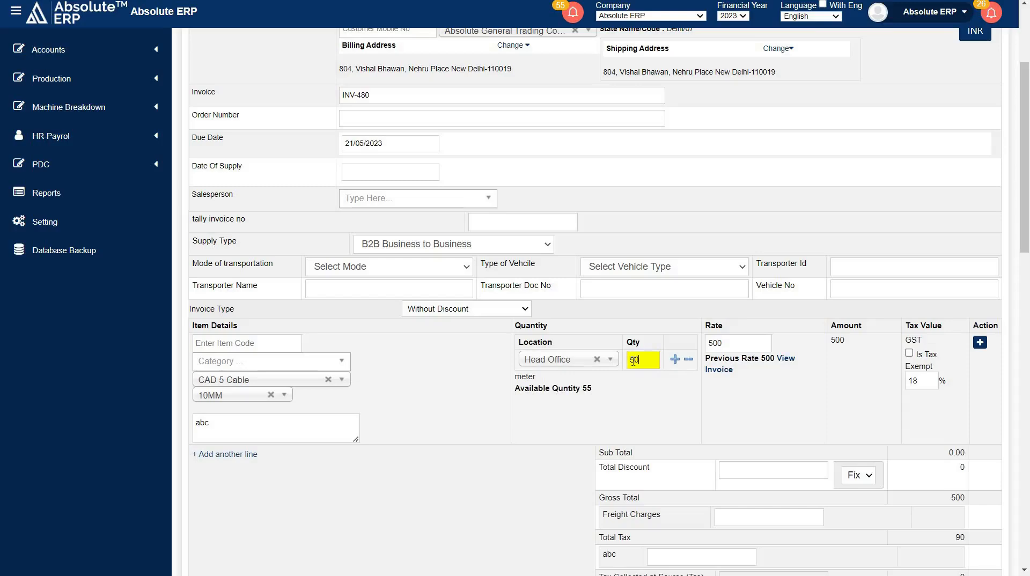
{"action": "type", "text": "0"}
{"action": "key", "text": "Tab"}
Review the cable line's rate, previous rate link, amount and tax value.
{"action": "scroll", "coordinate": [674, 346], "scroll_direction": "down", "scroll_amount": 4}
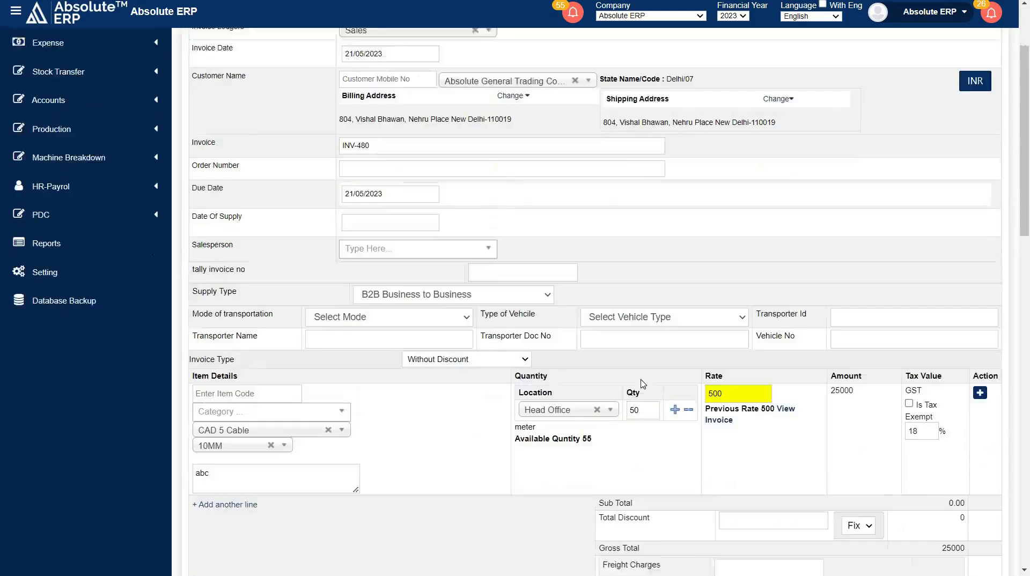
{"action": "double_click", "coordinate": [729, 307]}
{"action": "left_click", "coordinate": [729, 308]}
{"action": "left_click_drag", "start_coordinate": [705, 322], "coordinate": [775, 322]}
{"action": "left_click", "coordinate": [774, 345]}
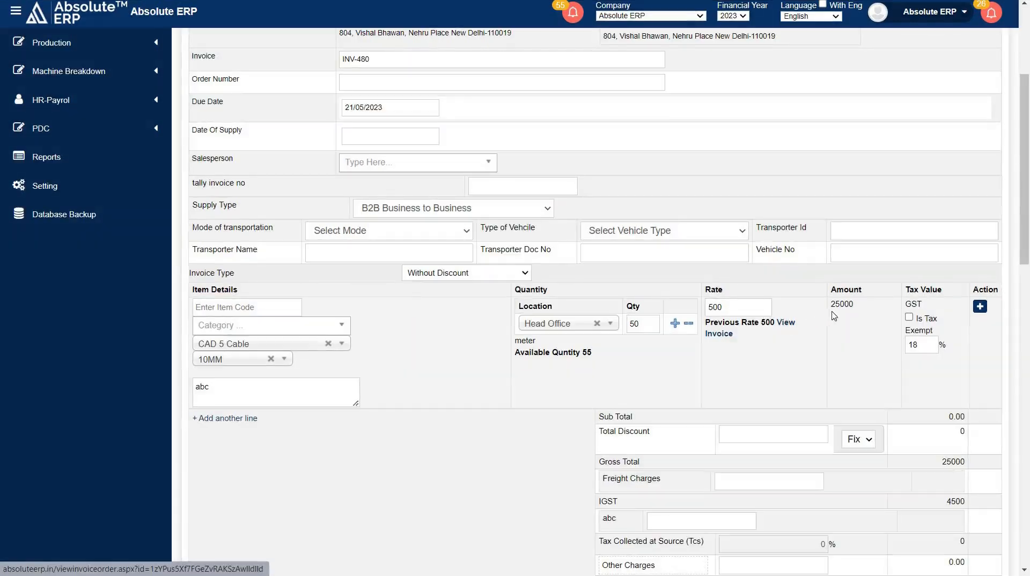
{"action": "left_click_drag", "start_coordinate": [831, 304], "coordinate": [860, 307]}
{"action": "left_click", "coordinate": [875, 305]}
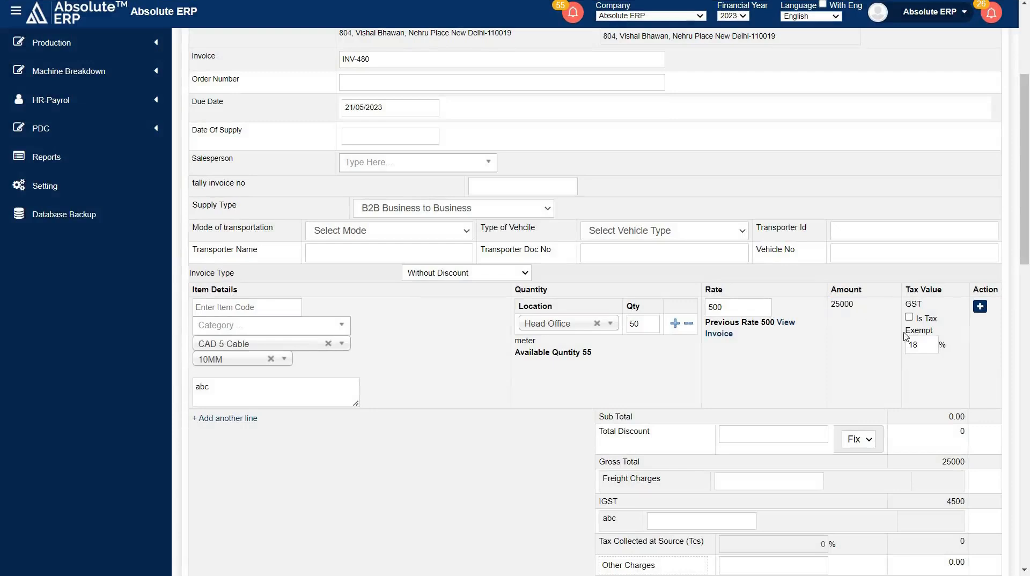
{"action": "left_click_drag", "start_coordinate": [906, 290], "coordinate": [953, 288]}
{"action": "left_click", "coordinate": [953, 291]}
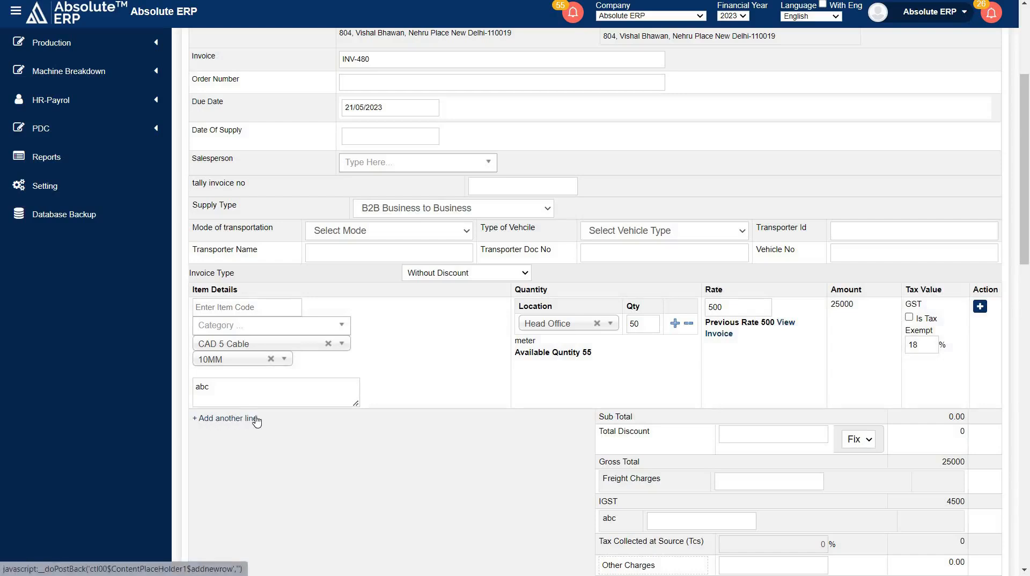
Review the freight and other charges, the totals, the previous balance and balance due, and the advances available for the invoice.
{"action": "scroll", "coordinate": [586, 411], "scroll_direction": "down", "scroll_amount": 3}
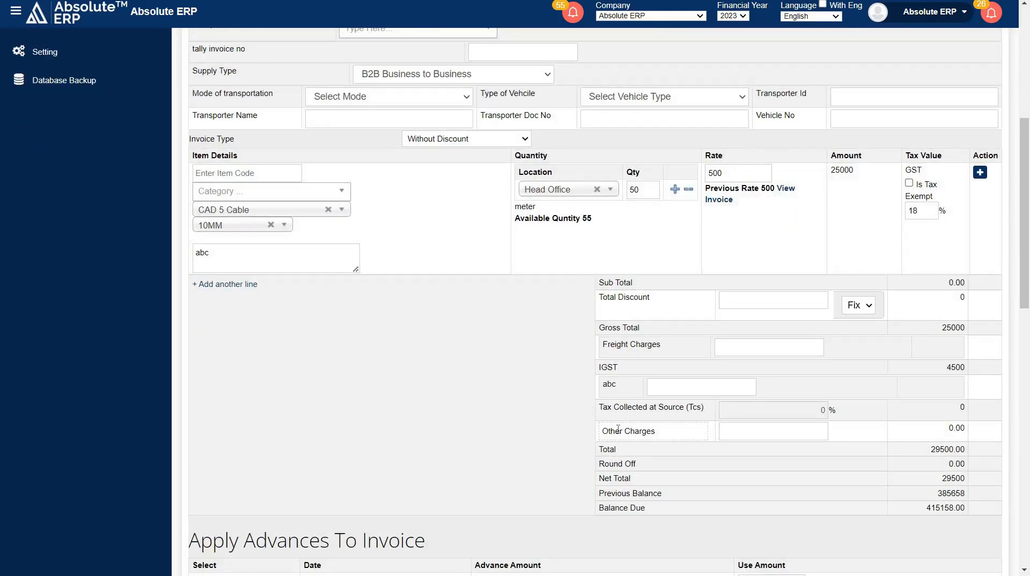
{"action": "left_click_drag", "start_coordinate": [669, 346], "coordinate": [582, 346]}
{"action": "left_click", "coordinate": [718, 346]}
{"action": "scroll", "coordinate": [649, 388], "scroll_direction": "down", "scroll_amount": 2}
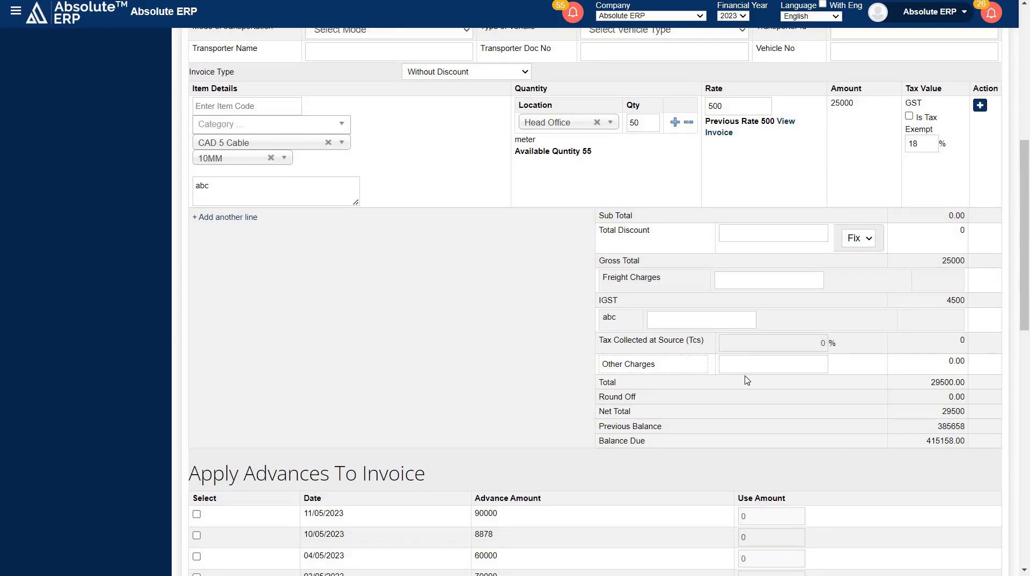
{"action": "mouse_move", "coordinate": [661, 427]}
{"action": "left_mouse_down"}
{"action": "mouse_move", "coordinate": [596, 428]}
{"action": "mouse_move", "coordinate": [664, 444]}
{"action": "left_mouse_up"}
{"action": "left_click", "coordinate": [601, 441]}
{"action": "left_click", "coordinate": [665, 443]}
{"action": "scroll", "coordinate": [664, 440], "scroll_direction": "down", "scroll_amount": 2}
{"action": "scroll", "coordinate": [409, 386], "scroll_direction": "down", "scroll_amount": 2}
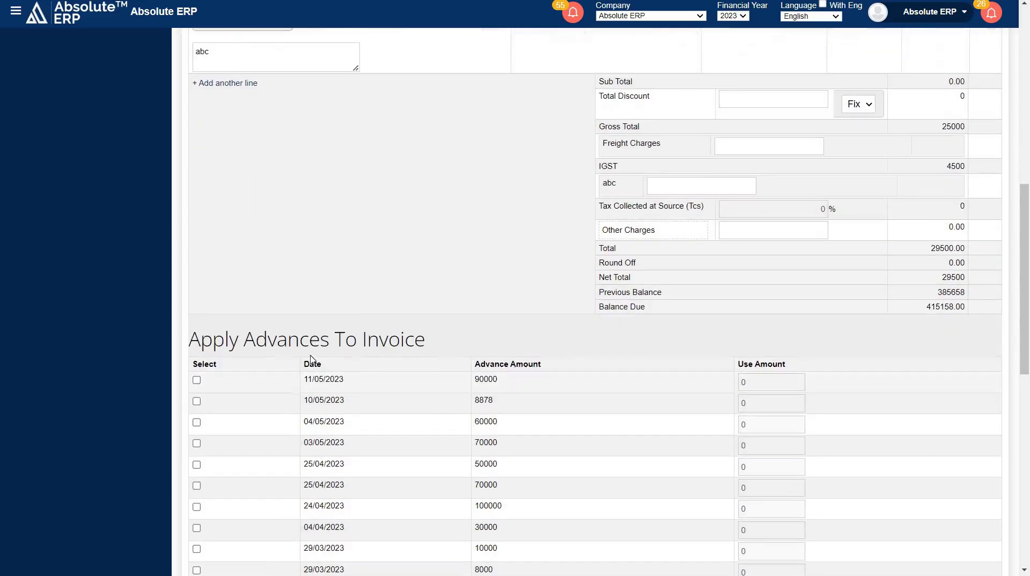
Try out applying the advance dated 10/05/2023 to the invoice, and clear its selection again.
{"action": "left_click_drag", "start_coordinate": [188, 343], "coordinate": [453, 344]}
{"action": "left_click", "coordinate": [453, 344]}
{"action": "scroll", "coordinate": [450, 342], "scroll_direction": "down", "scroll_amount": 4}
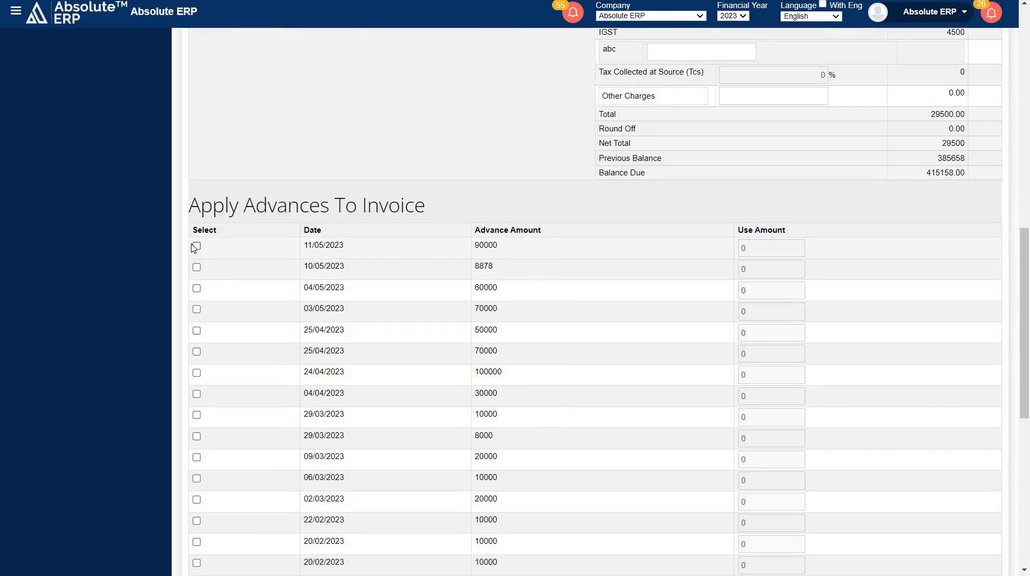
{"action": "left_click", "coordinate": [196, 248]}
{"action": "left_click", "coordinate": [196, 268]}
{"action": "left_click", "coordinate": [196, 248]}
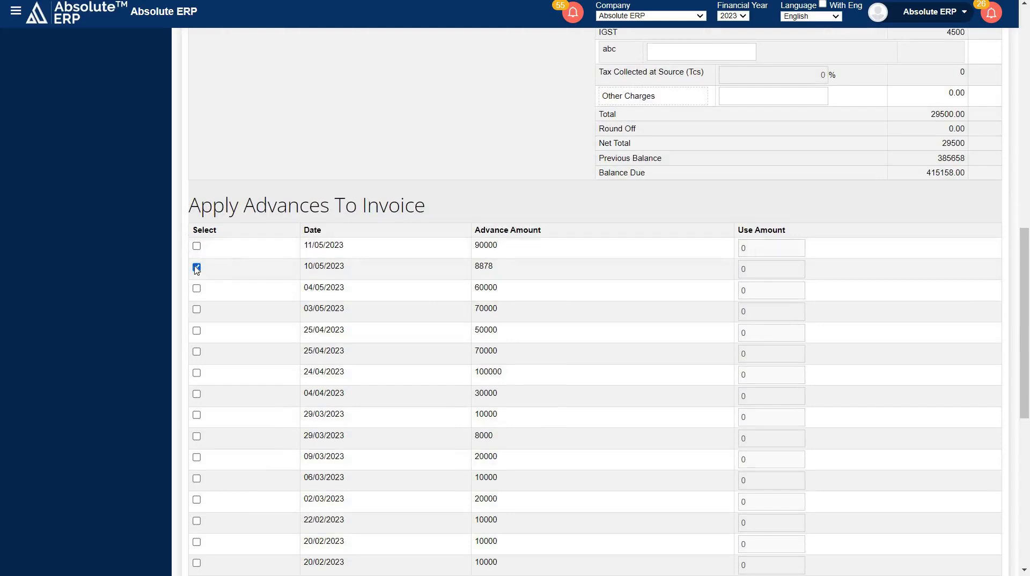
{"action": "left_click", "coordinate": [197, 268]}
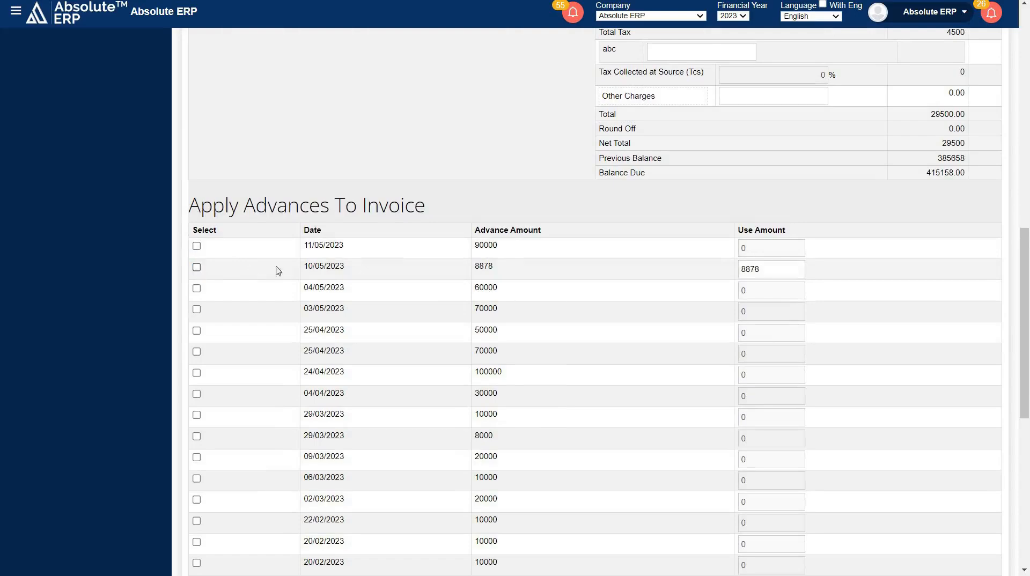
Check the attachment, terms, notes, bank details and e-mail options of the invoice form, and save the invoice.
{"action": "scroll", "coordinate": [439, 269], "scroll_direction": "down", "scroll_amount": 1}
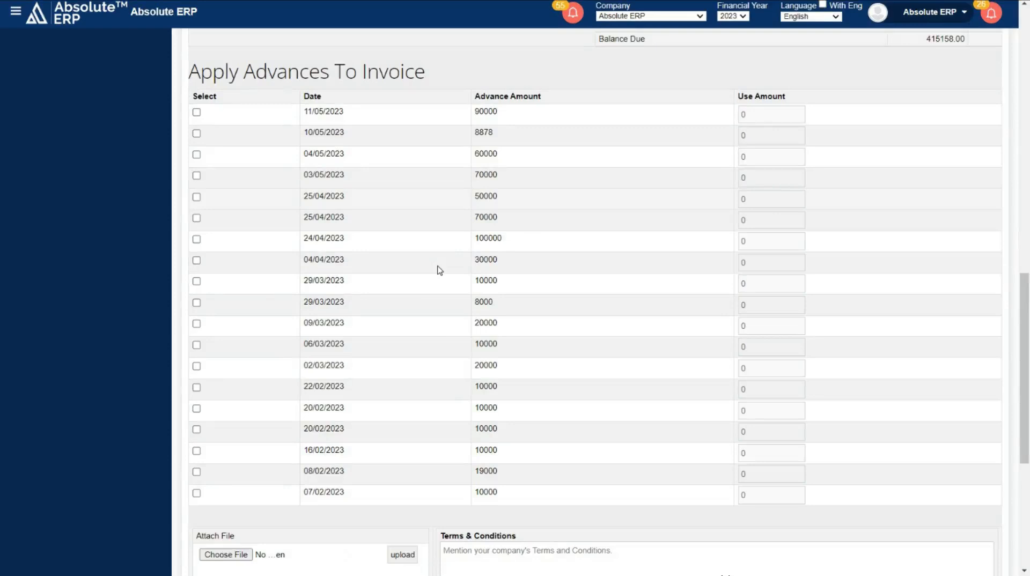
{"action": "scroll", "coordinate": [440, 269], "scroll_direction": "down", "scroll_amount": 5}
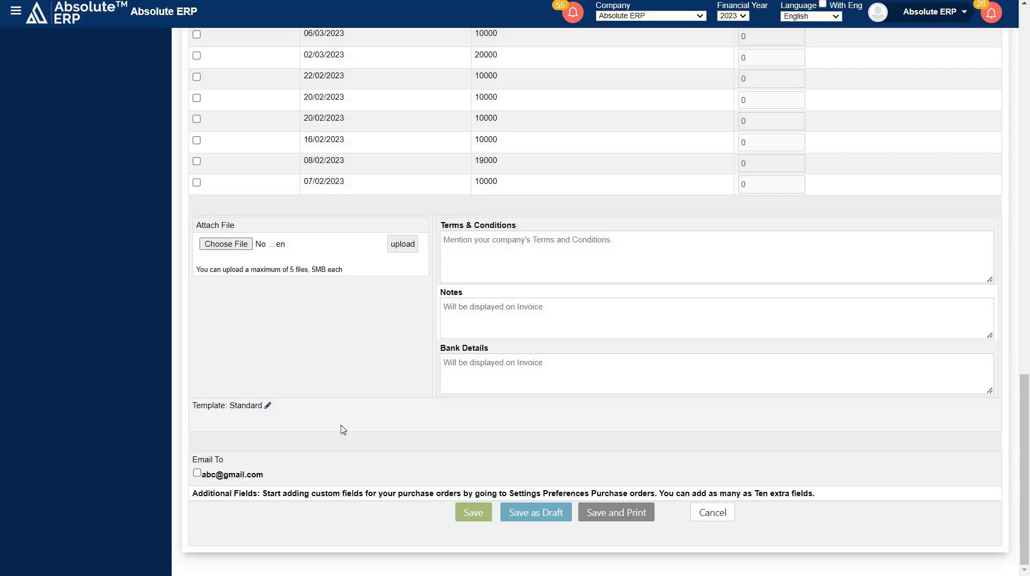
{"action": "left_click_drag", "start_coordinate": [266, 478], "coordinate": [198, 475]}
{"action": "left_click", "coordinate": [465, 515]}
{"action": "left_click", "coordinate": [464, 514]}
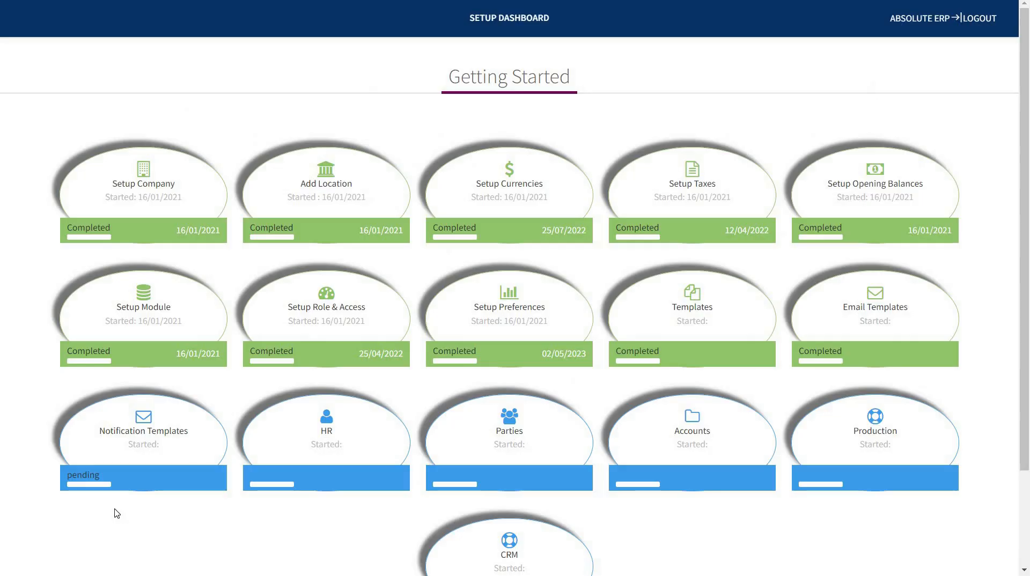
Open the invoice preferences from the setup dashboard and view the choices for extra columns in item tables.
{"action": "left_click", "coordinate": [511, 314]}
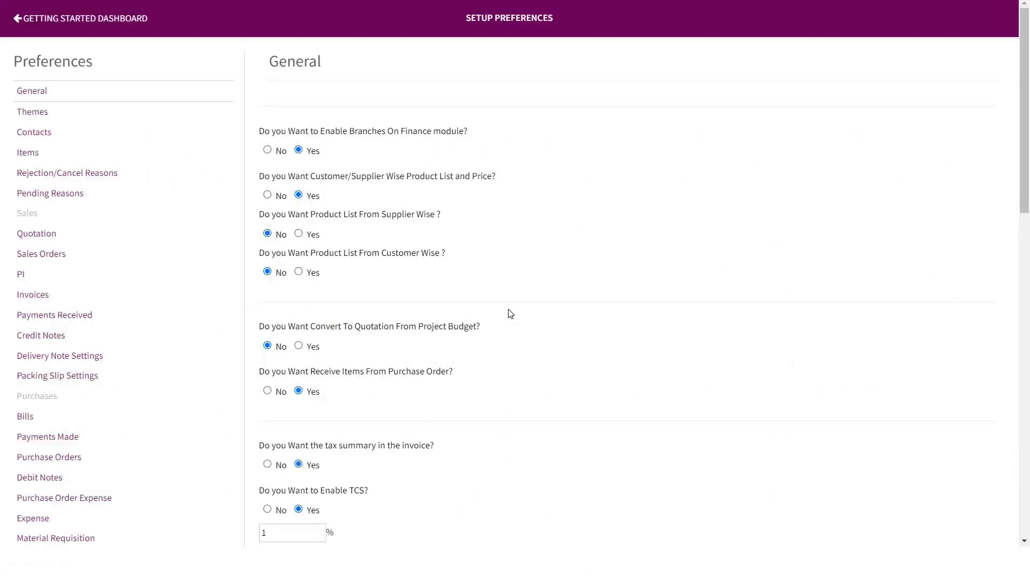
{"action": "left_click", "coordinate": [44, 297]}
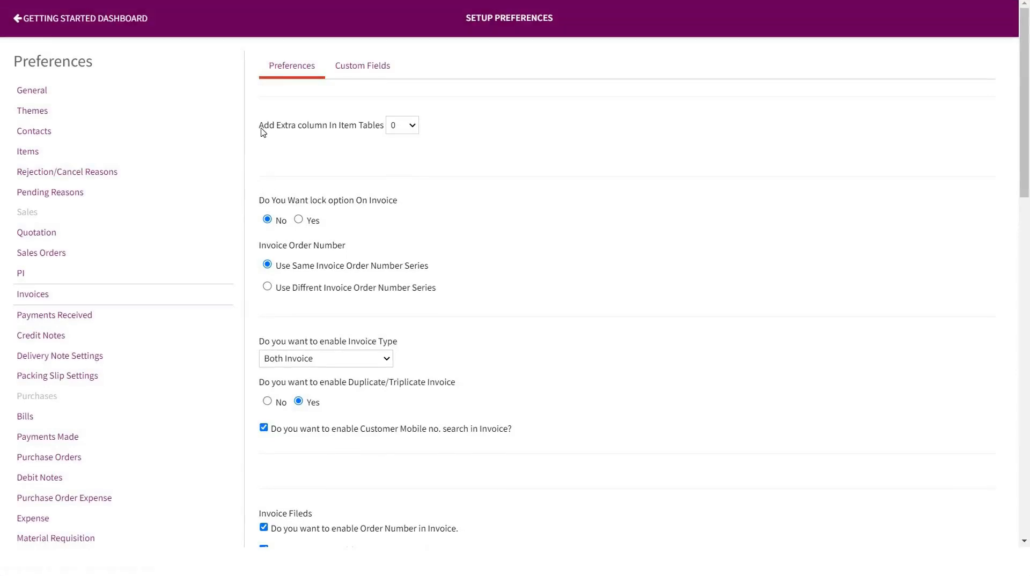
{"action": "left_click_drag", "start_coordinate": [259, 127], "coordinate": [391, 129]}
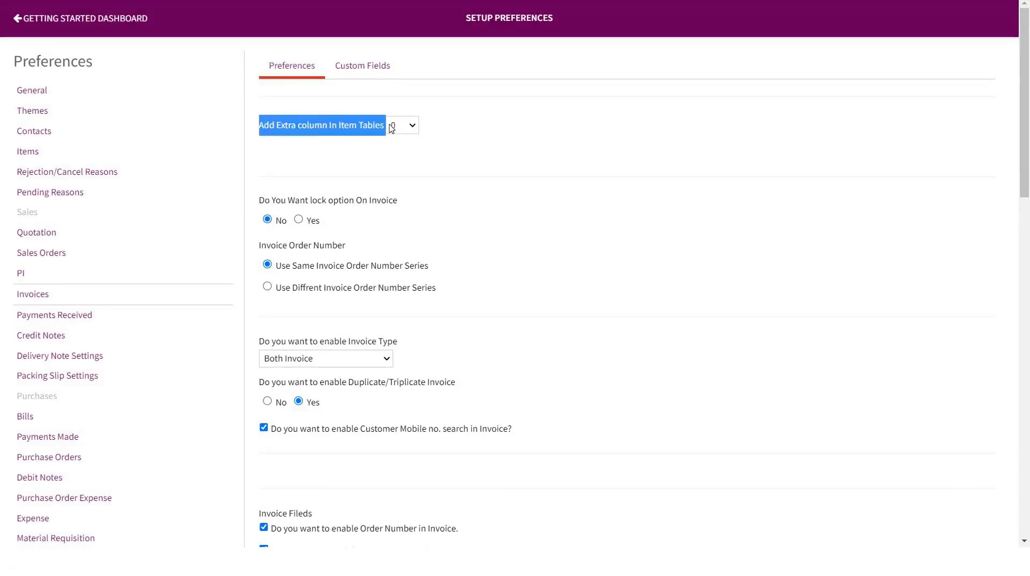
{"action": "left_click", "coordinate": [406, 132]}
{"action": "left_click", "coordinate": [407, 131]}
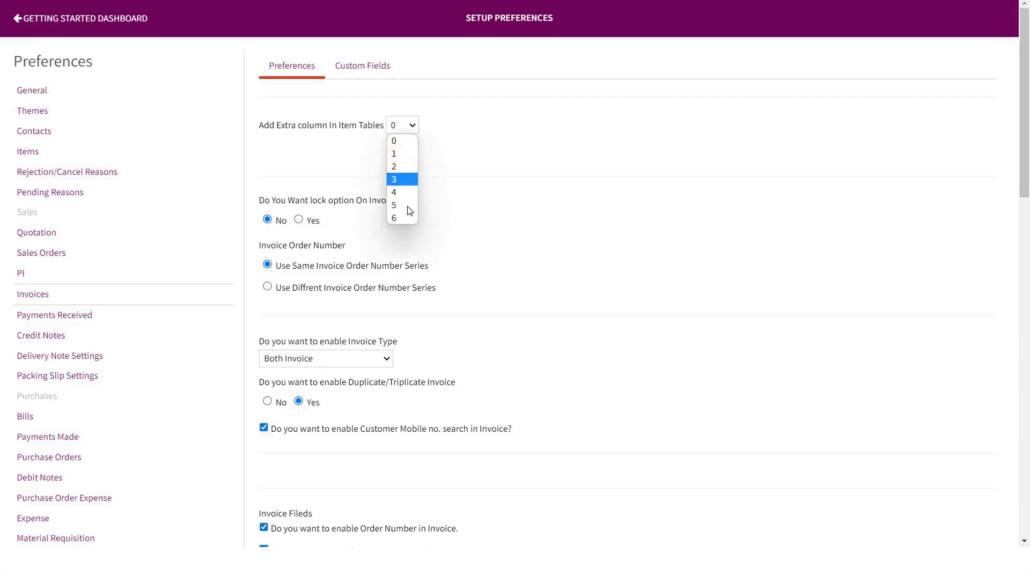
{"action": "left_click", "coordinate": [445, 121]}
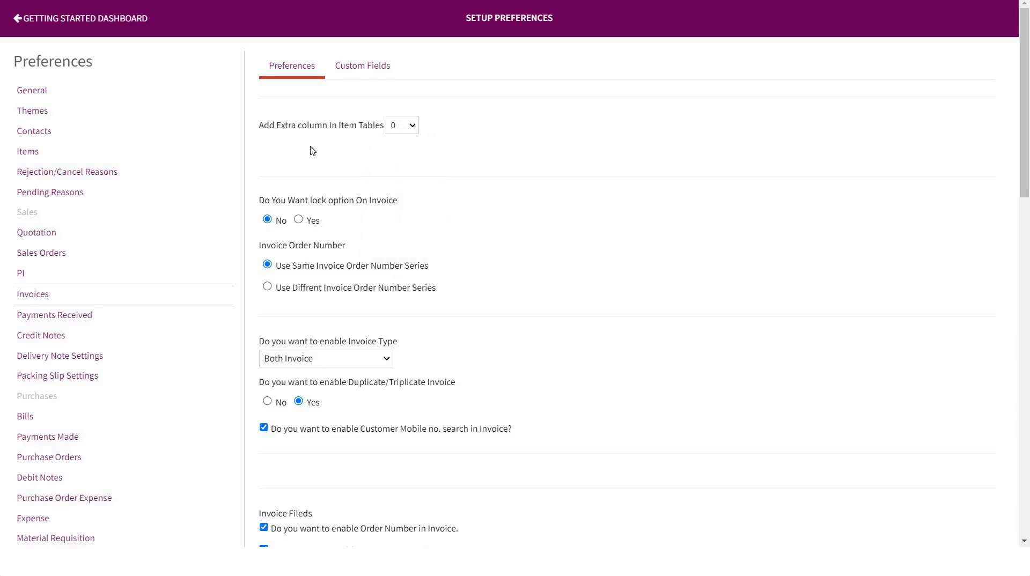
Examine the invoice lock option, the order number series setting and the available invoice types.
{"action": "scroll", "coordinate": [310, 149], "scroll_direction": "down", "scroll_amount": 1}
{"action": "left_click_drag", "start_coordinate": [259, 135], "coordinate": [414, 139]}
{"action": "left_click", "coordinate": [414, 139]}
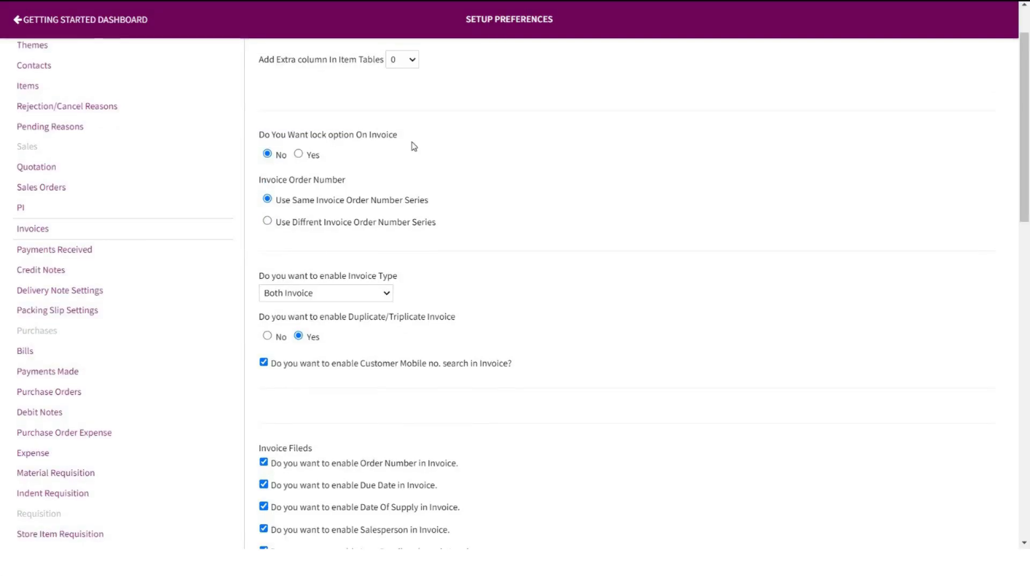
{"action": "scroll", "coordinate": [414, 144], "scroll_direction": "down", "scroll_amount": 1}
{"action": "left_click_drag", "start_coordinate": [260, 113], "coordinate": [345, 123]}
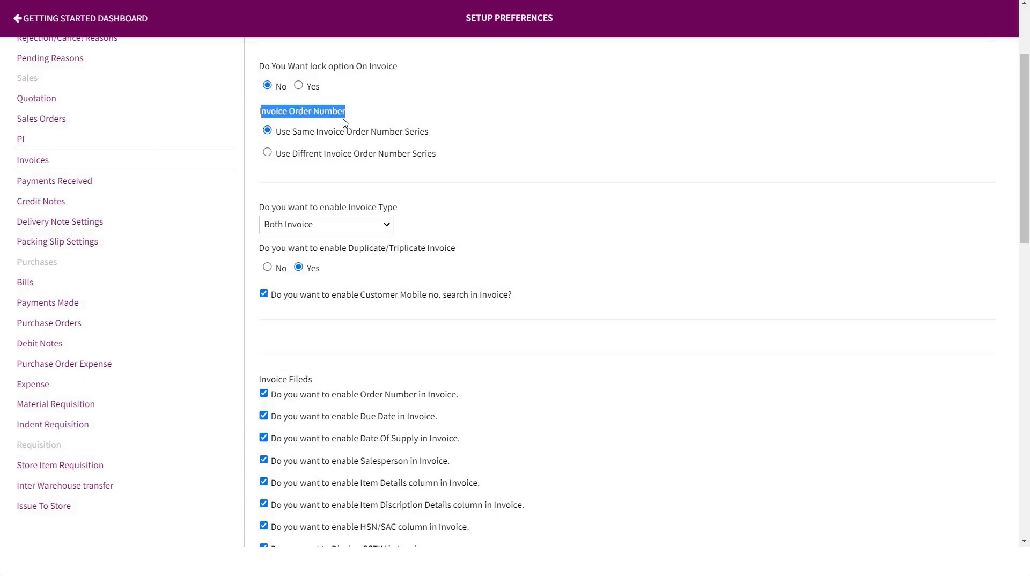
{"action": "left_click", "coordinate": [344, 123]}
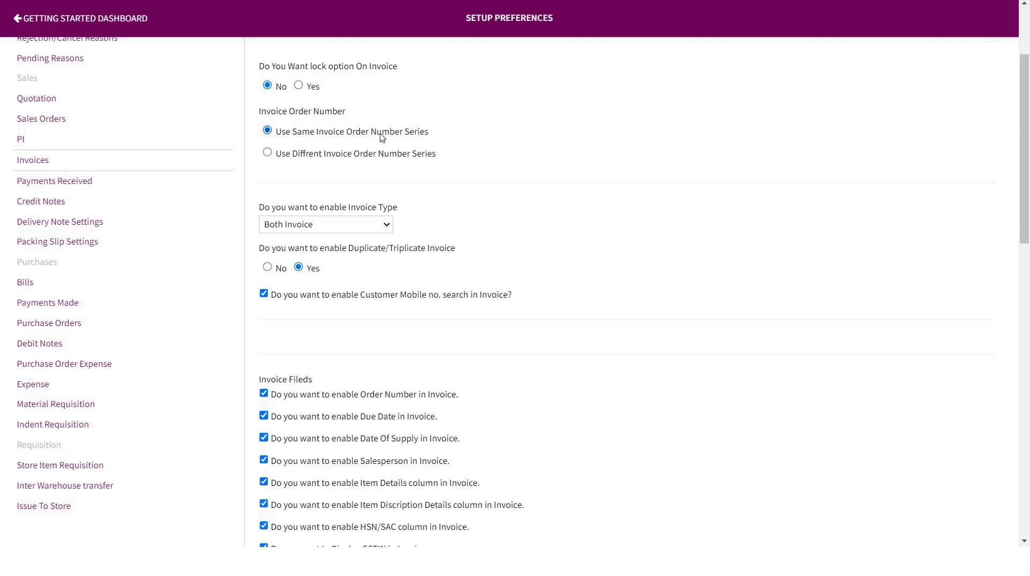
{"action": "left_click", "coordinate": [355, 226]}
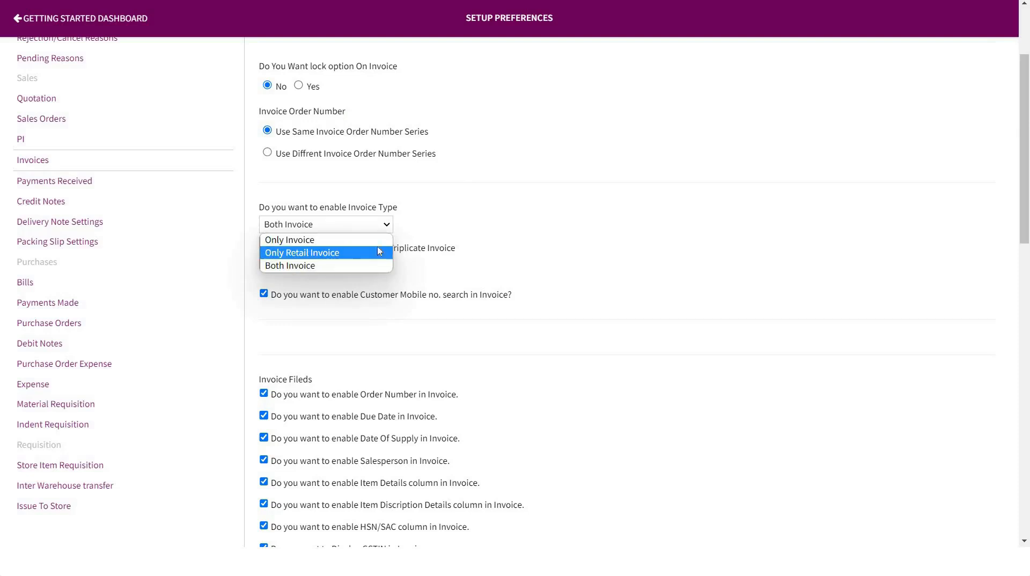
{"action": "left_click", "coordinate": [420, 205]}
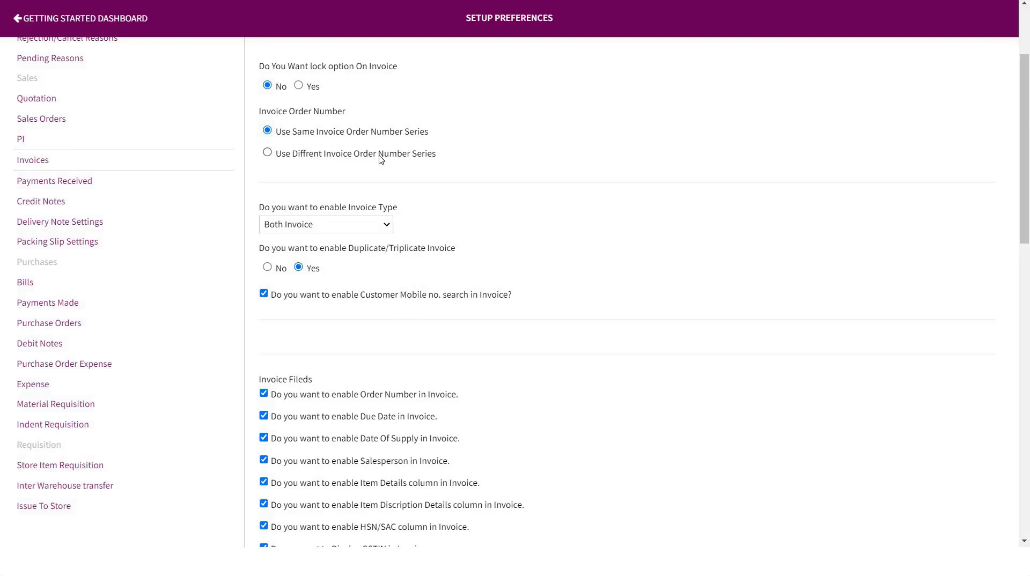
Try a different invoice order number series, inspect its prefix and start number fields, and restore the same series.
{"action": "left_click", "coordinate": [267, 153]}
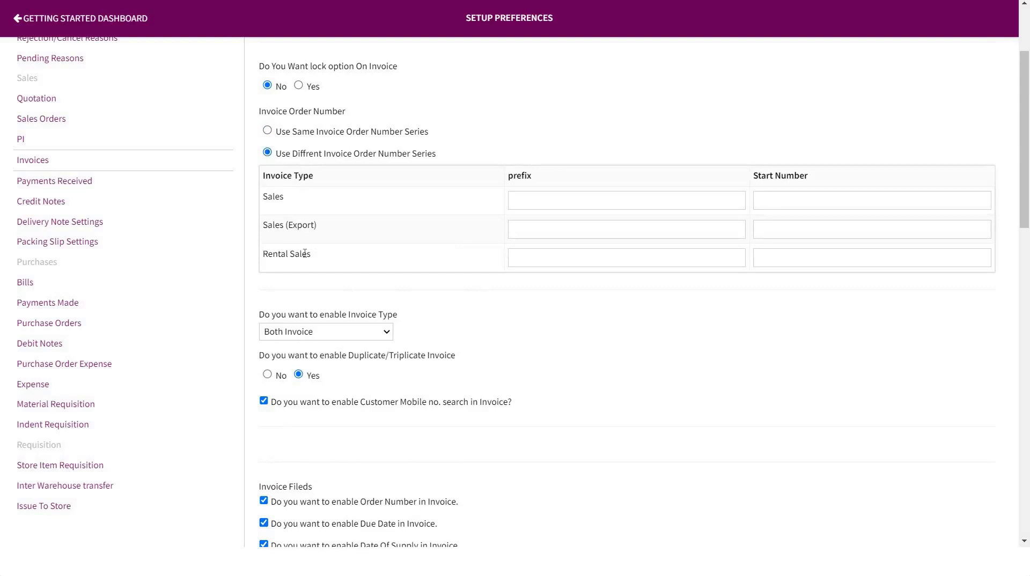
{"action": "double_click", "coordinate": [510, 175]}
{"action": "left_click", "coordinate": [525, 190]}
{"action": "left_click_drag", "start_coordinate": [754, 179], "coordinate": [824, 186]}
{"action": "left_click", "coordinate": [794, 203]}
{"action": "left_click", "coordinate": [291, 132]}
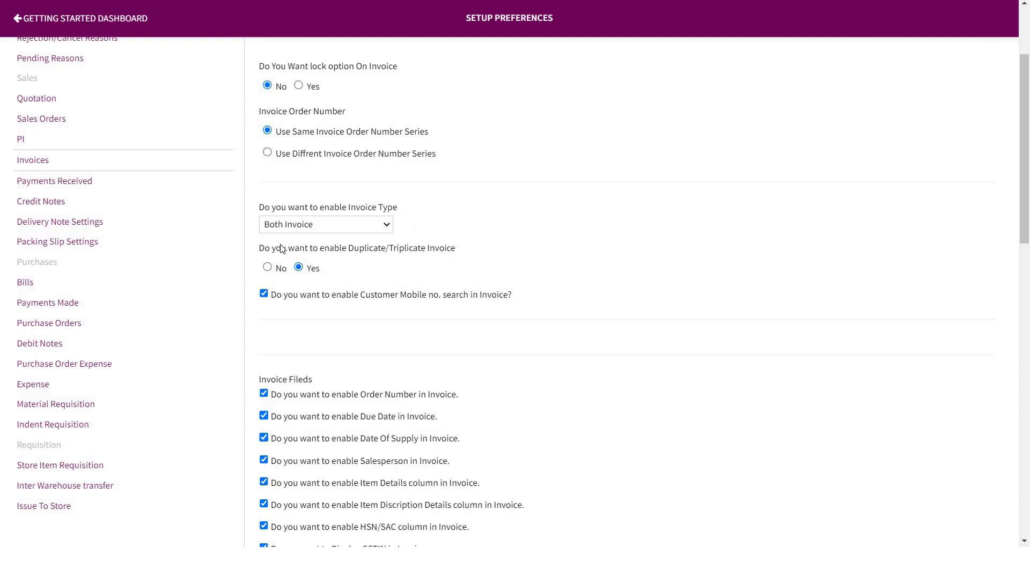
Check the duplicate/triplicate invoice setting and disable customer mobile number search in invoices.
{"action": "left_click_drag", "start_coordinate": [266, 253], "coordinate": [469, 250]}
{"action": "left_click", "coordinate": [469, 250]}
{"action": "left_click_drag", "start_coordinate": [315, 301], "coordinate": [527, 309]}
{"action": "left_click", "coordinate": [526, 306]}
{"action": "scroll", "coordinate": [521, 301], "scroll_direction": "down", "scroll_amount": 1}
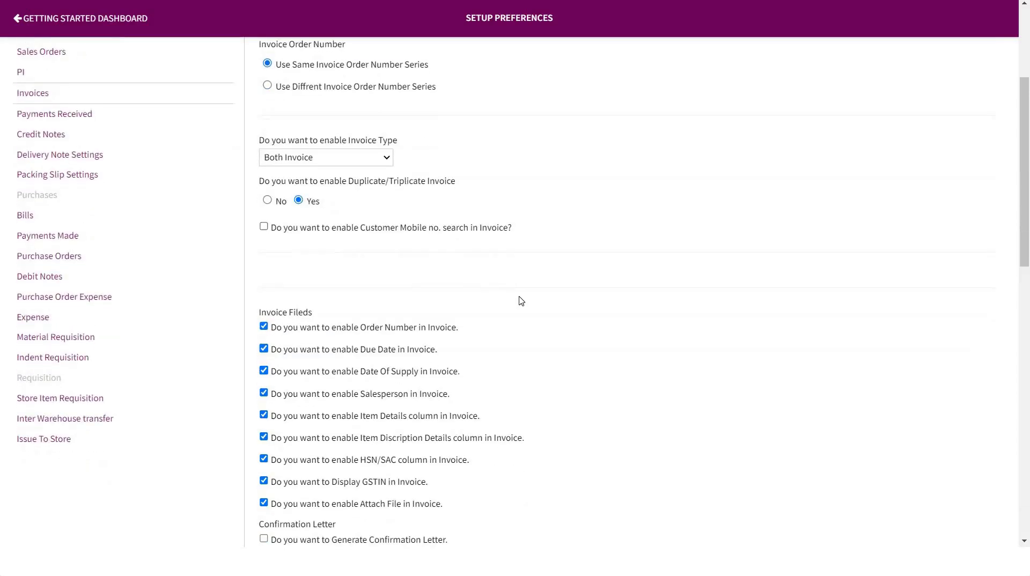
Examine the invoice field options, the terms and conditions, customer notes and bank details, and the rental invoice terms.
{"action": "triple_click", "coordinate": [274, 315]}
{"action": "left_click", "coordinate": [333, 309]}
{"action": "scroll", "coordinate": [332, 311], "scroll_direction": "down", "scroll_amount": 1}
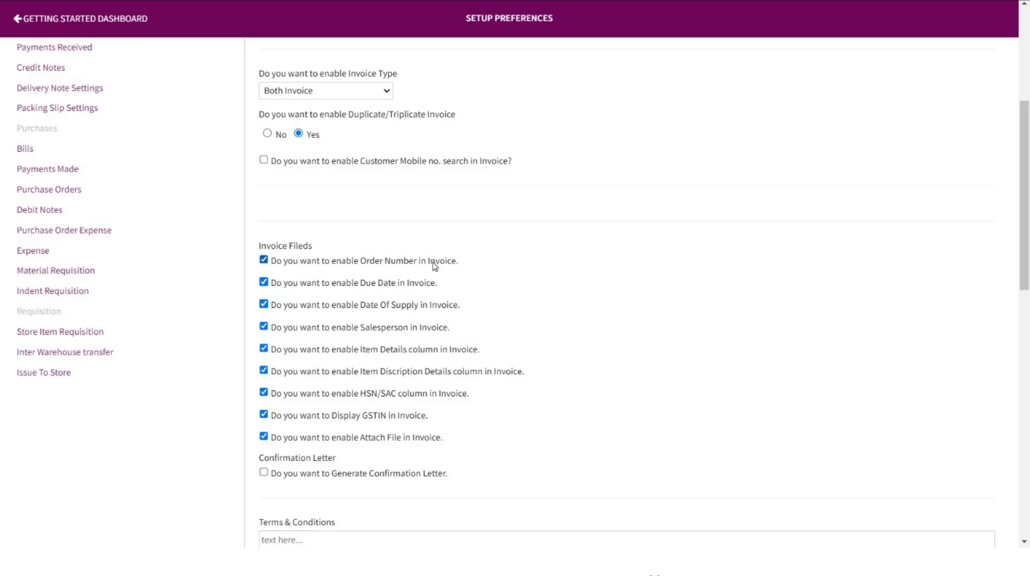
{"action": "scroll", "coordinate": [335, 405], "scroll_direction": "down", "scroll_amount": 3}
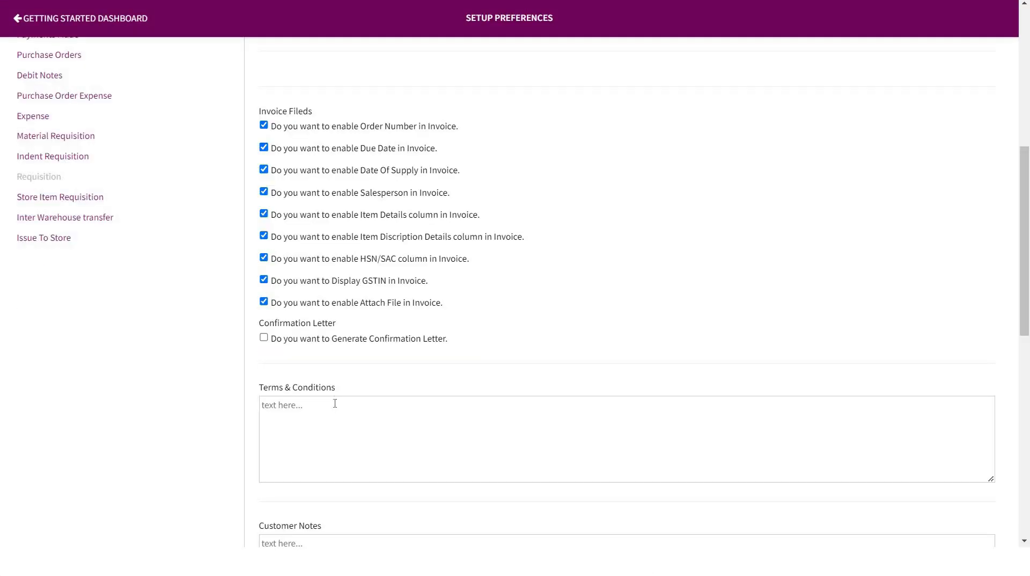
{"action": "left_click_drag", "start_coordinate": [338, 391], "coordinate": [257, 391]}
{"action": "scroll", "coordinate": [356, 383], "scroll_direction": "down", "scroll_amount": 3}
{"action": "left_click_drag", "start_coordinate": [328, 395], "coordinate": [249, 391]}
{"action": "left_click", "coordinate": [360, 395]}
{"action": "scroll", "coordinate": [356, 395], "scroll_direction": "down", "scroll_amount": 3}
{"action": "left_click_drag", "start_coordinate": [315, 367], "coordinate": [250, 371]}
{"action": "left_click", "coordinate": [327, 367]}
{"action": "scroll", "coordinate": [327, 368], "scroll_direction": "down", "scroll_amount": 3}
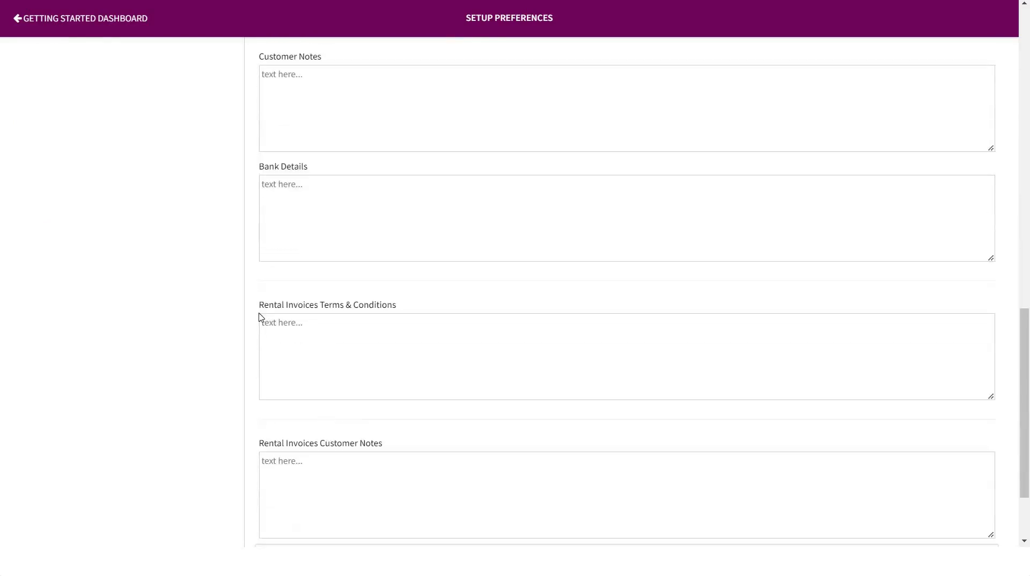
{"action": "left_click_drag", "start_coordinate": [257, 308], "coordinate": [414, 450]}
{"action": "left_click", "coordinate": [409, 308]}
Require invoice approval with email notification and Reporting Manager and L2 Manager as first approvers, and save the invoice preferences.
{"action": "scroll", "coordinate": [409, 308], "scroll_direction": "down", "scroll_amount": 1}
{"action": "scroll", "coordinate": [407, 307], "scroll_direction": "down", "scroll_amount": 2}
{"action": "left_click", "coordinate": [413, 451]}
{"action": "left_click", "coordinate": [265, 467]}
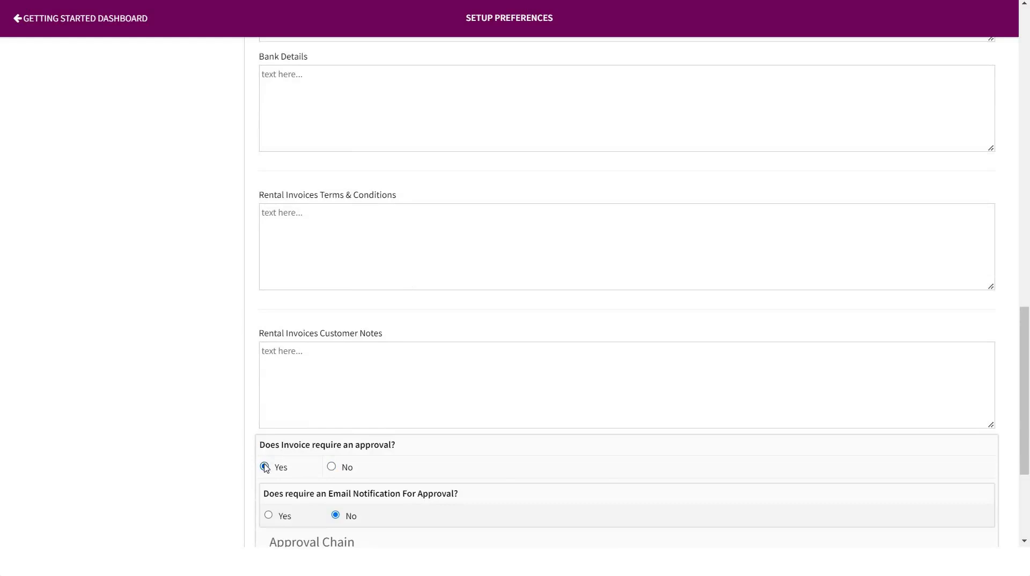
{"action": "scroll", "coordinate": [379, 461], "scroll_direction": "down", "scroll_amount": 3}
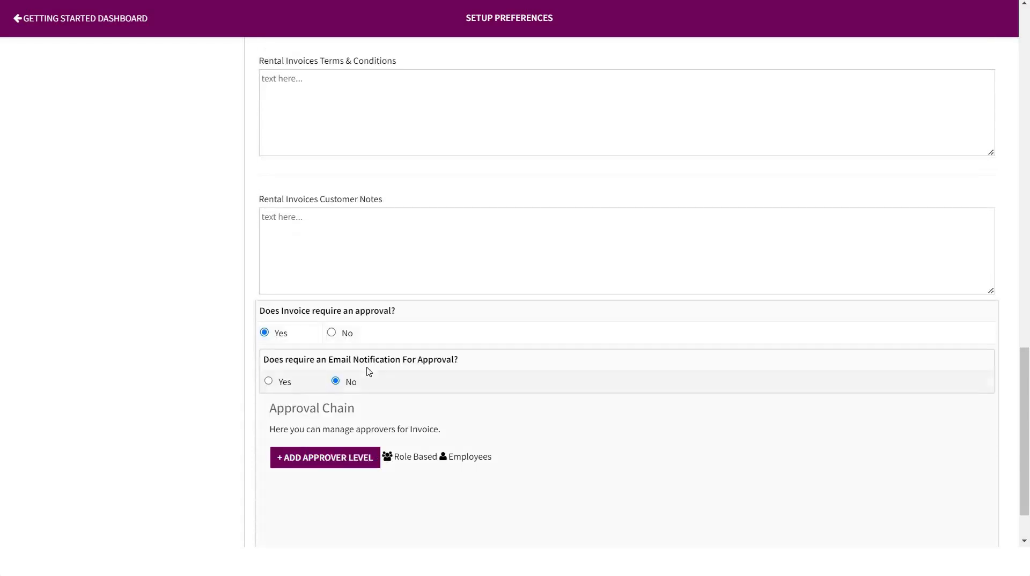
{"action": "left_click_drag", "start_coordinate": [262, 359], "coordinate": [488, 368]}
{"action": "left_click", "coordinate": [488, 369]}
{"action": "left_click", "coordinate": [268, 381]}
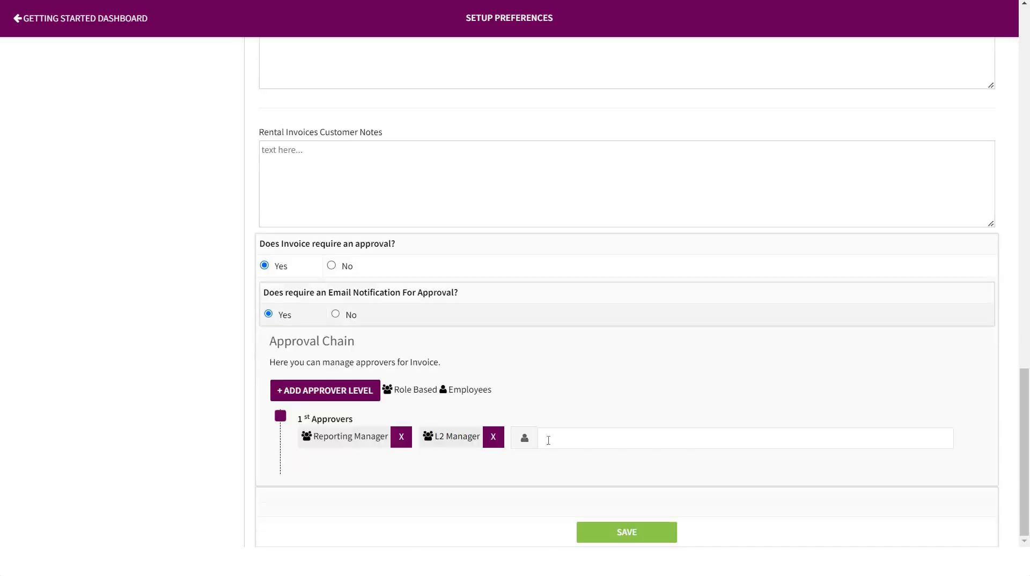
{"action": "left_click", "coordinate": [627, 532]}
View the invoice custom fields and the form for a new custom field, closing it without adding one.
{"action": "left_click", "coordinate": [370, 78]}
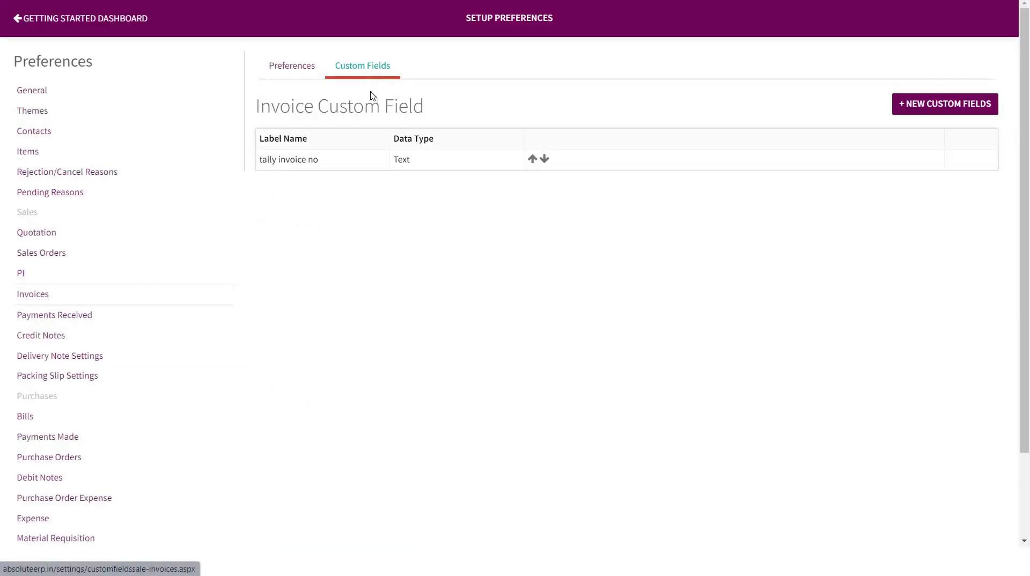
{"action": "left_click_drag", "start_coordinate": [329, 163], "coordinate": [253, 165]}
{"action": "left_click", "coordinate": [933, 105]}
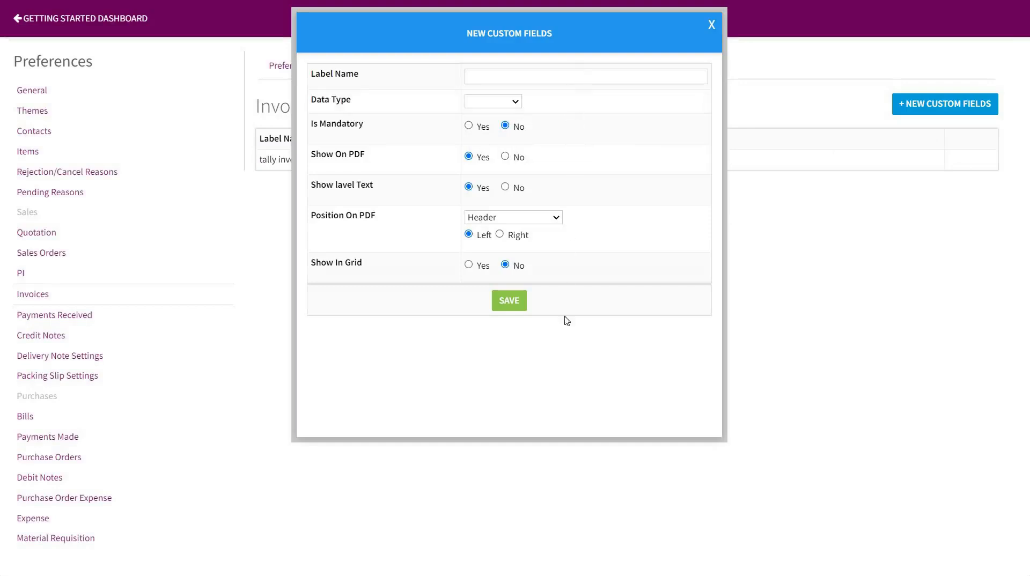
{"action": "left_click", "coordinate": [711, 25]}
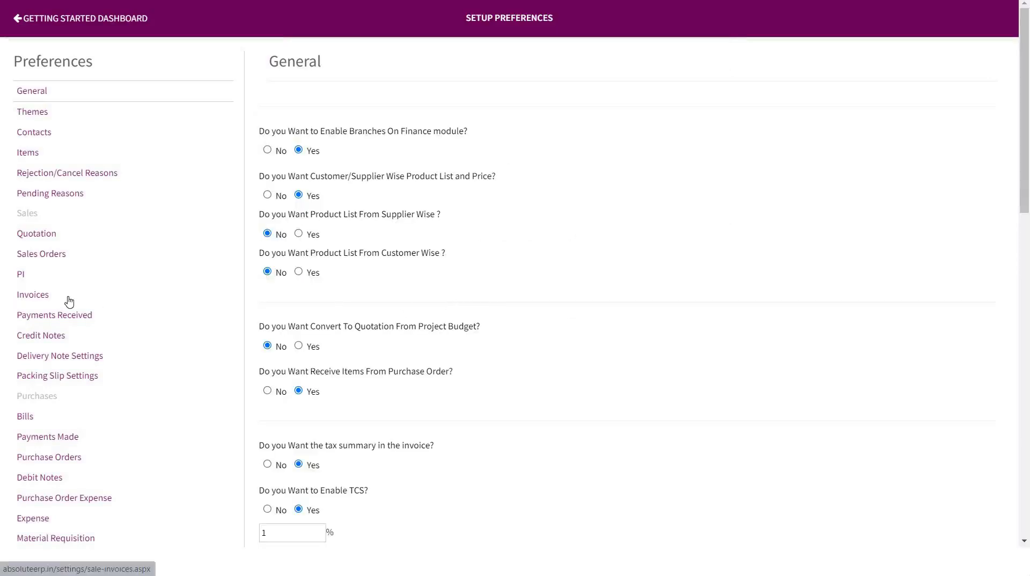
Open the packing slip settings in the preferences.
{"action": "scroll", "coordinate": [64, 311], "scroll_direction": "down", "scroll_amount": 1}
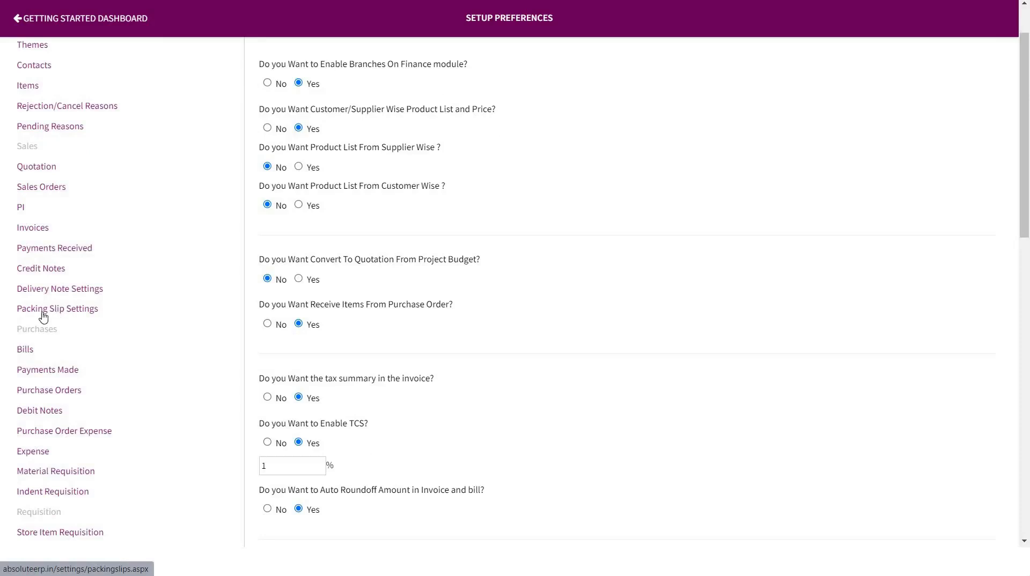
{"action": "left_click", "coordinate": [59, 314]}
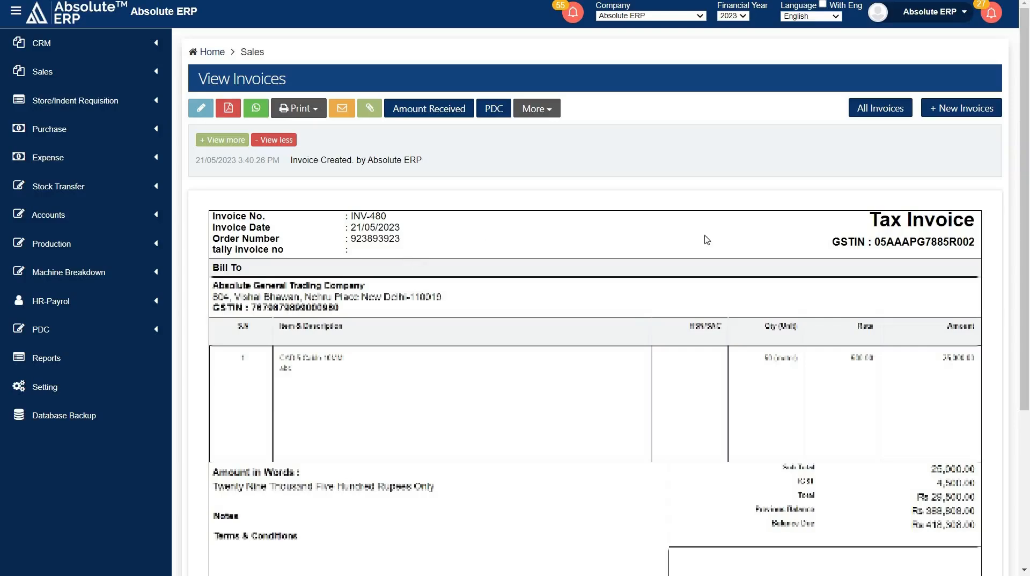
Review the saved tax invoice from header to tax summary, and view its print copy options.
{"action": "scroll", "coordinate": [661, 279], "scroll_direction": "down", "scroll_amount": 5}
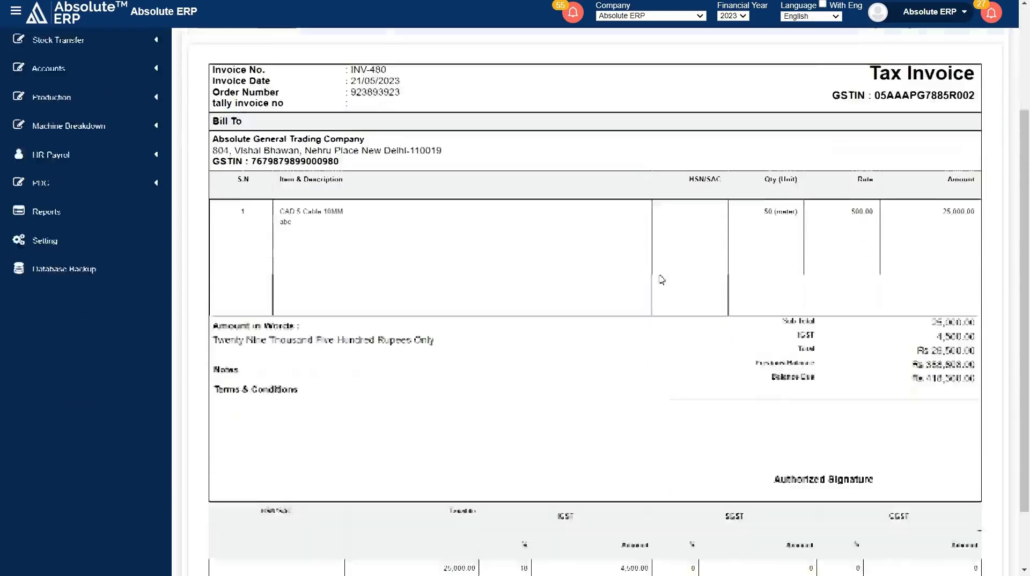
{"action": "scroll", "coordinate": [660, 280], "scroll_direction": "up", "scroll_amount": 5}
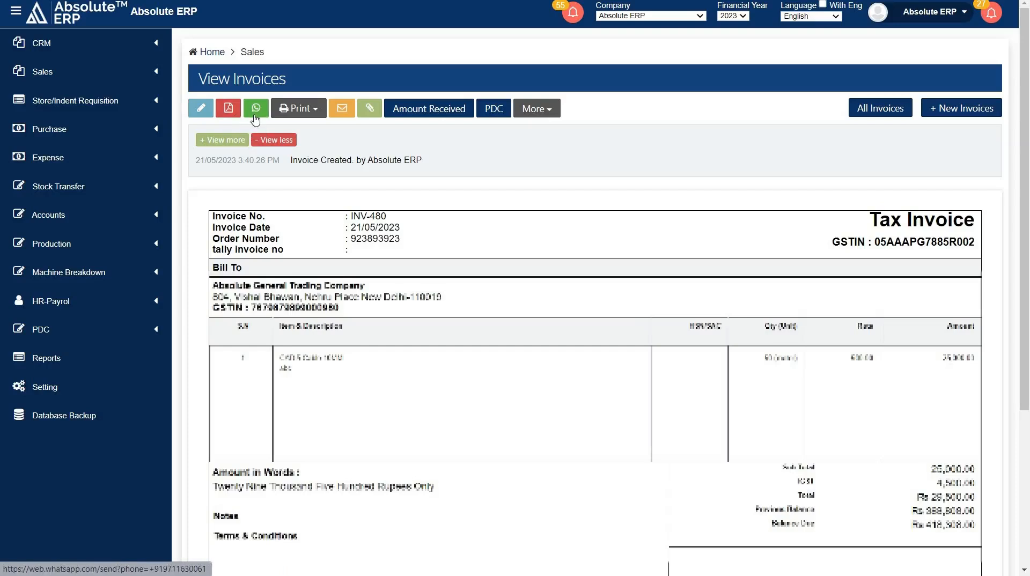
{"action": "left_click", "coordinate": [300, 115]}
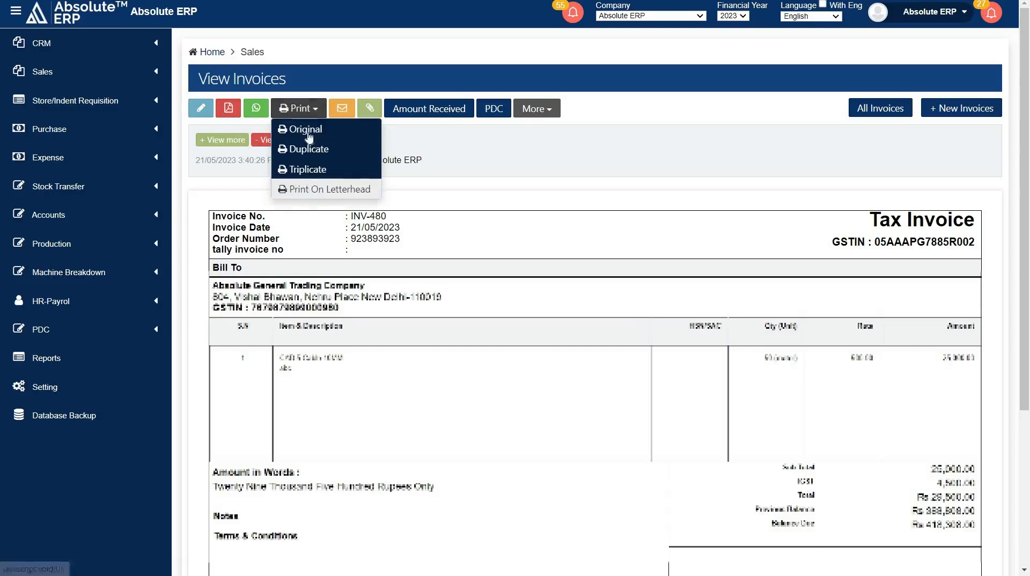
{"action": "left_click", "coordinate": [309, 107]}
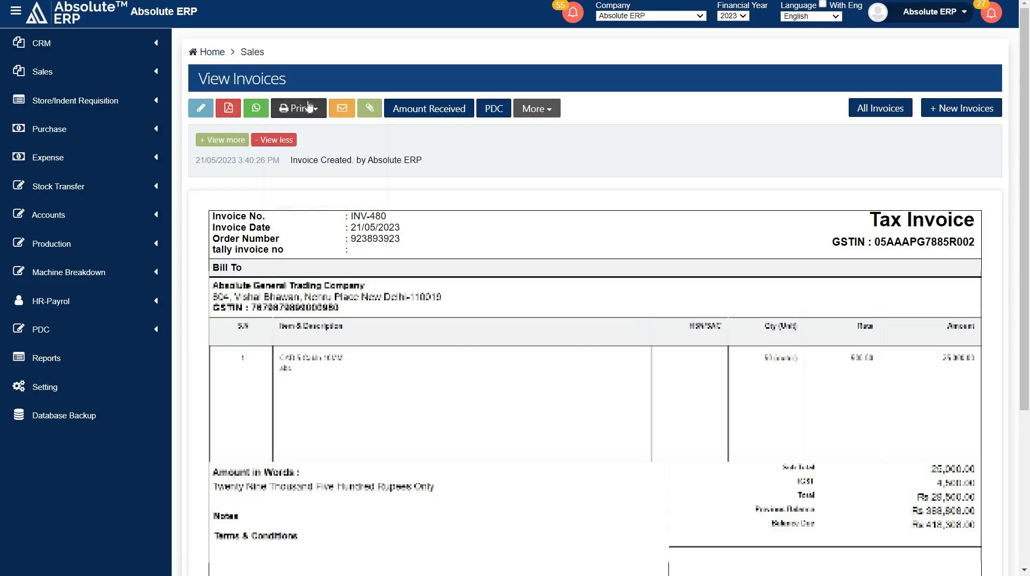
Open the received-amount form for the saved invoice and go to its amount field.
{"action": "left_click", "coordinate": [427, 110]}
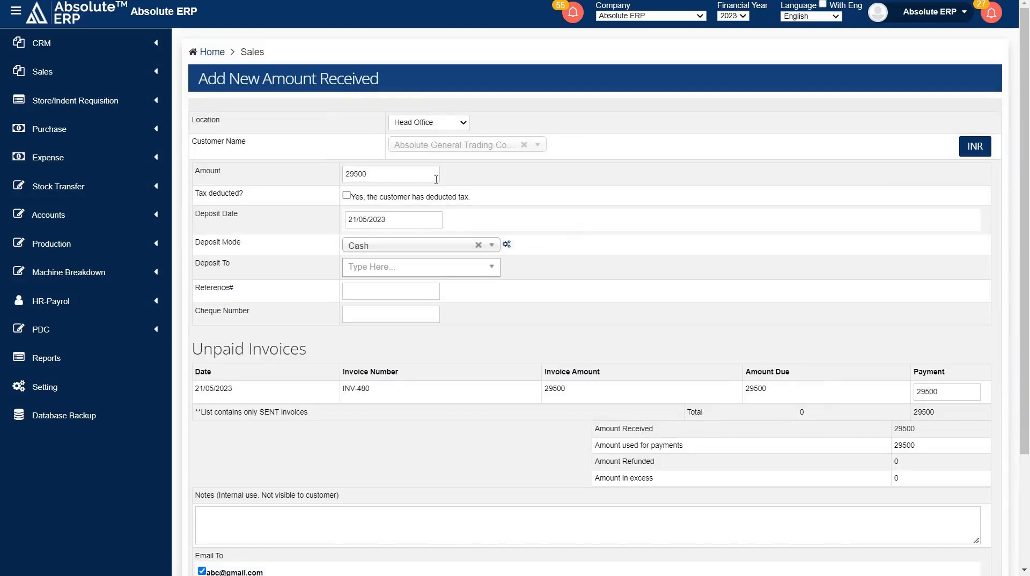
{"action": "left_click", "coordinate": [368, 177]}
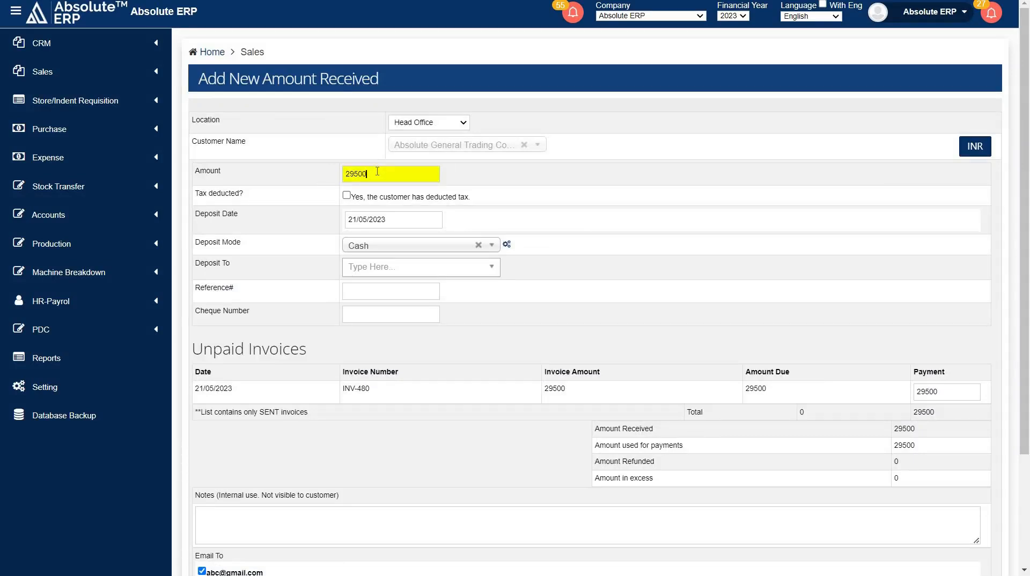
{"action": "scroll", "coordinate": [377, 171], "scroll_direction": "down", "scroll_amount": 1}
Turn on customer-deducted tax to view the TDS amount and section choices, and turn it off again.
{"action": "left_click_drag", "start_coordinate": [253, 128], "coordinate": [188, 132]}
{"action": "left_click", "coordinate": [345, 128]}
{"action": "left_click", "coordinate": [346, 129]}
{"action": "left_click", "coordinate": [392, 135]}
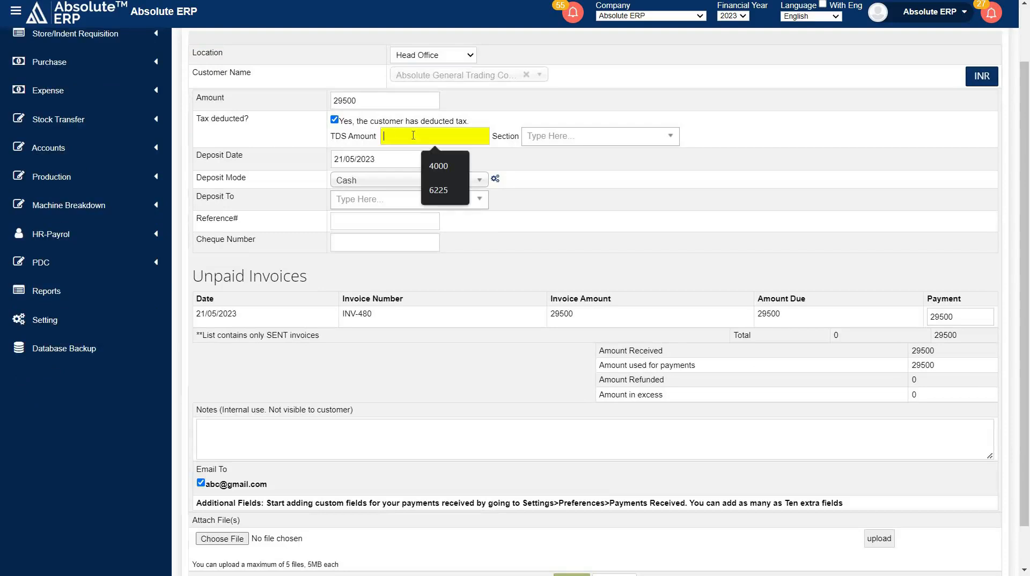
{"action": "left_click", "coordinate": [547, 136]}
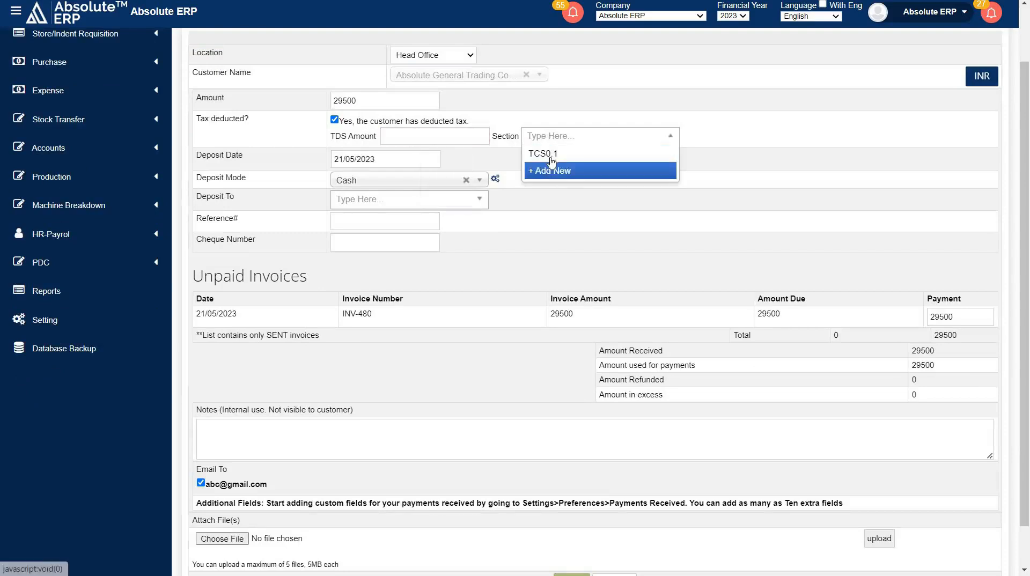
{"action": "left_click", "coordinate": [334, 120]}
Set the deposit mode to Bank Transfer and the deposit account to icici bank, leaving the reference and cheque number empty.
{"action": "left_click", "coordinate": [385, 140]}
{"action": "scroll", "coordinate": [385, 140], "scroll_direction": "down", "scroll_amount": 1}
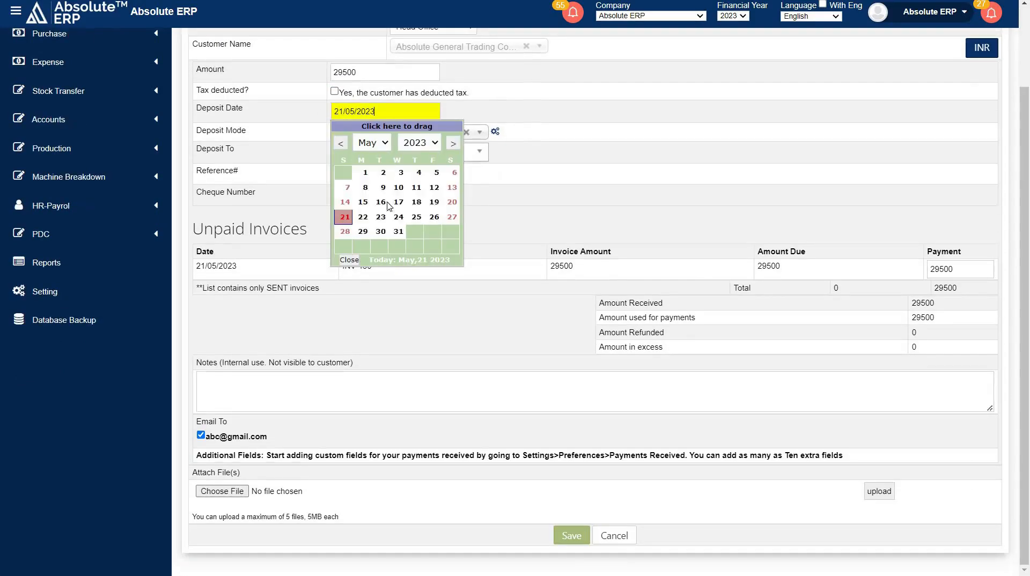
{"action": "left_click", "coordinate": [524, 170]}
{"action": "left_click", "coordinate": [396, 133]}
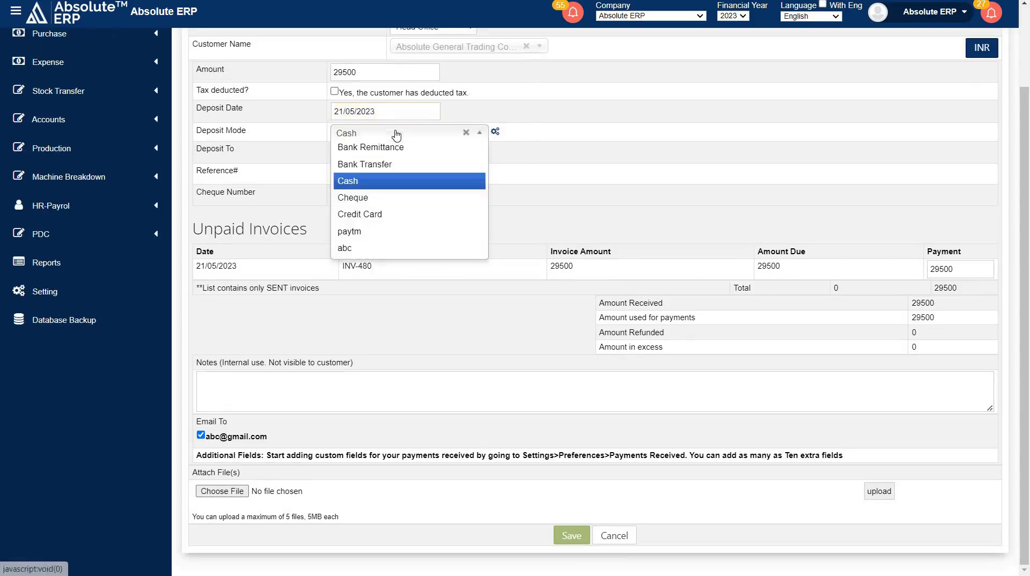
{"action": "left_click", "coordinate": [388, 165]}
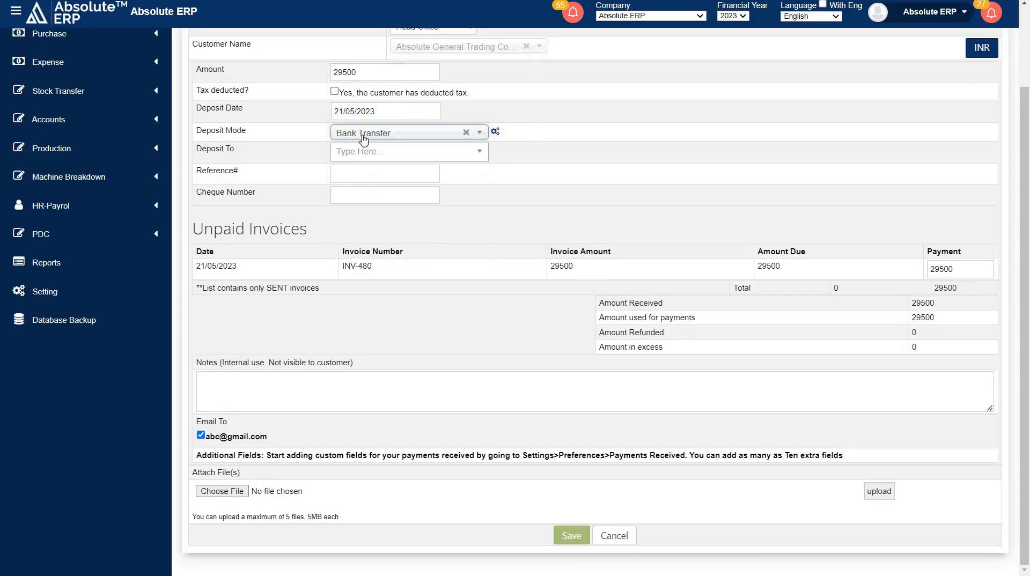
{"action": "left_click", "coordinate": [371, 153]}
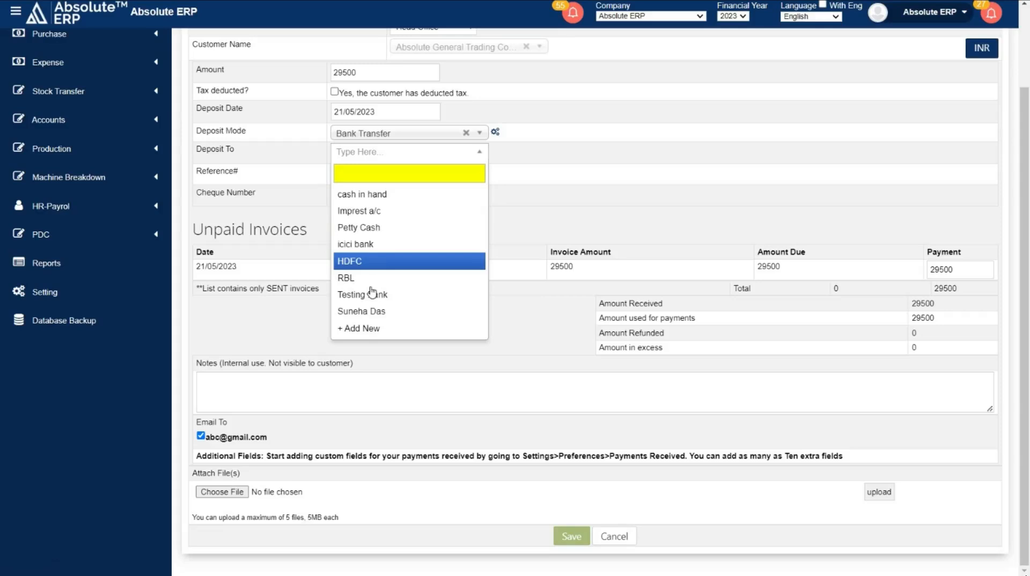
{"action": "left_click", "coordinate": [354, 244]}
{"action": "left_click", "coordinate": [395, 172]}
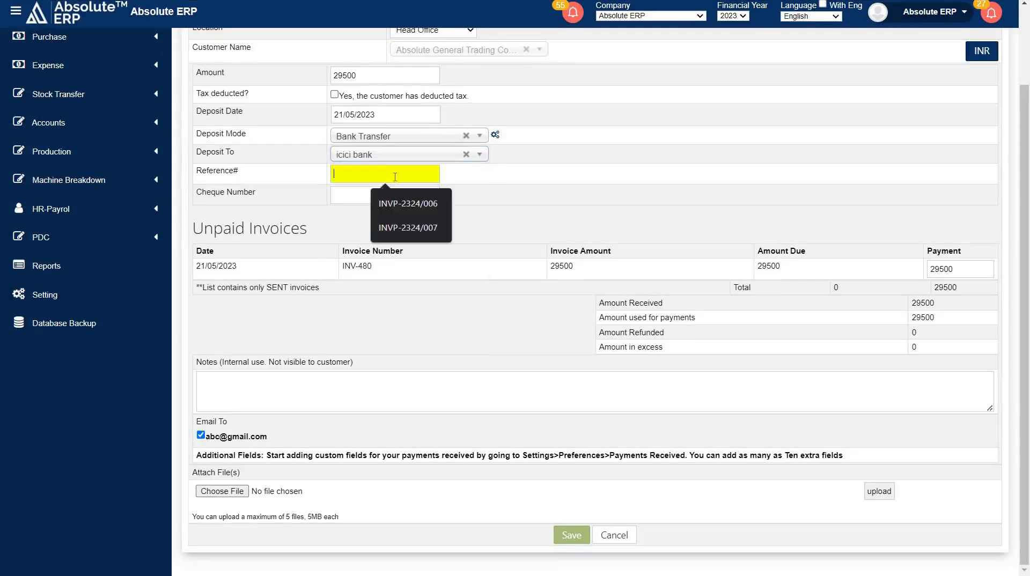
{"action": "left_click", "coordinate": [362, 193]}
{"action": "left_click", "coordinate": [481, 192]}
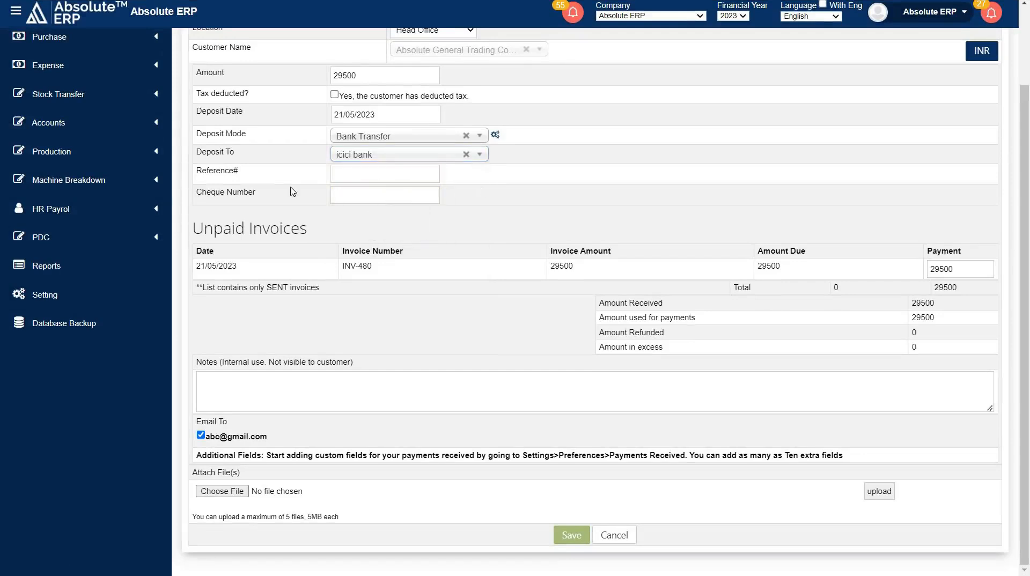
Review the unpaid invoice row, notes and email recipient, and save the received amount.
{"action": "left_click_drag", "start_coordinate": [308, 225], "coordinate": [194, 228]}
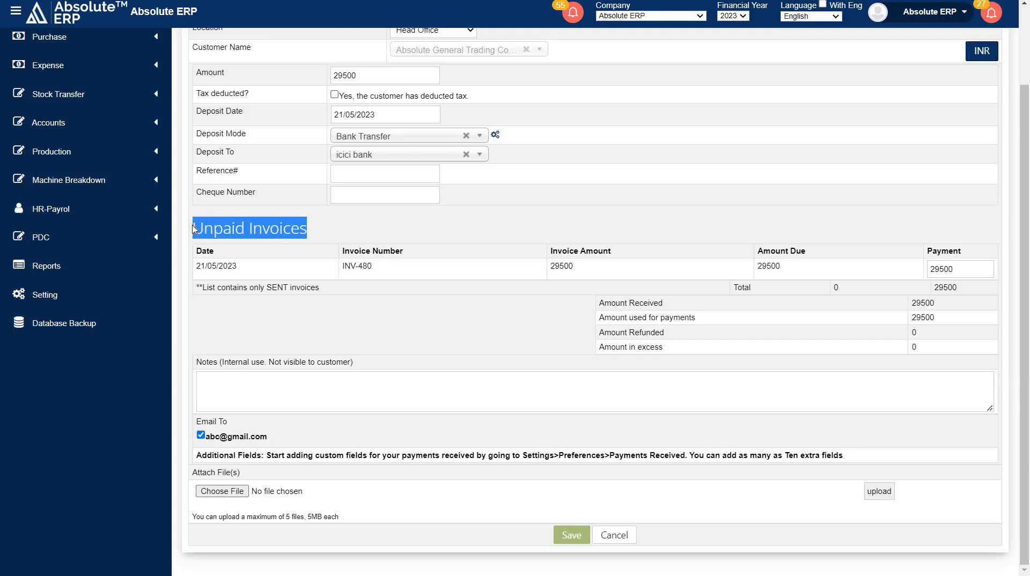
{"action": "left_click", "coordinate": [314, 268]}
{"action": "left_click_drag", "start_coordinate": [232, 266], "coordinate": [829, 267]}
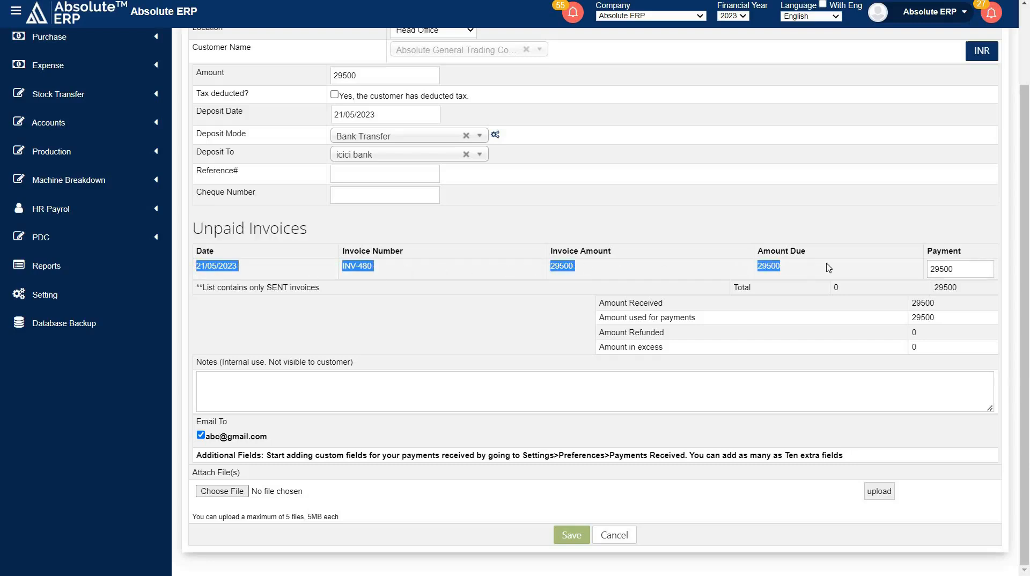
{"action": "left_click", "coordinate": [844, 266]}
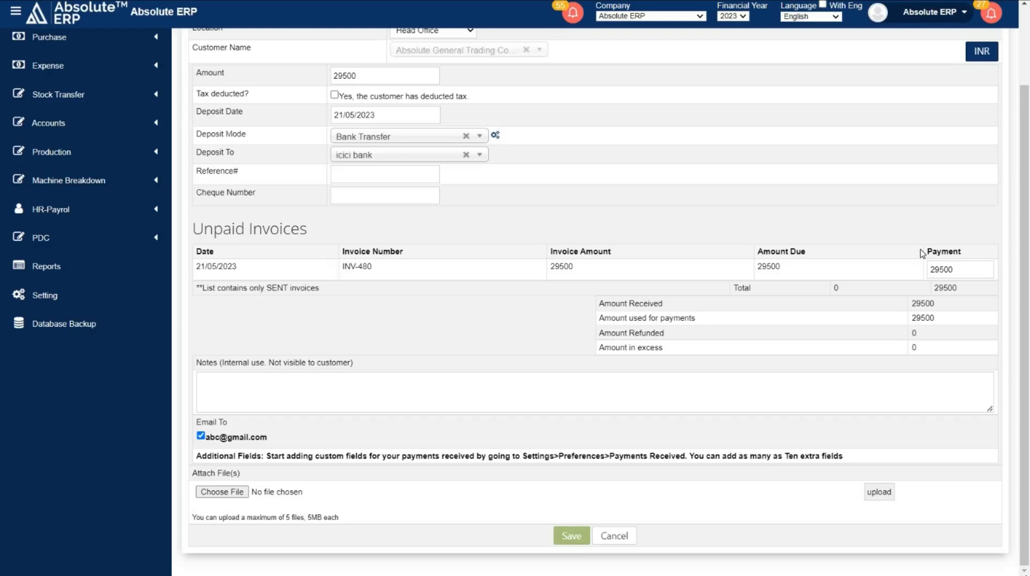
{"action": "left_click", "coordinate": [416, 383]}
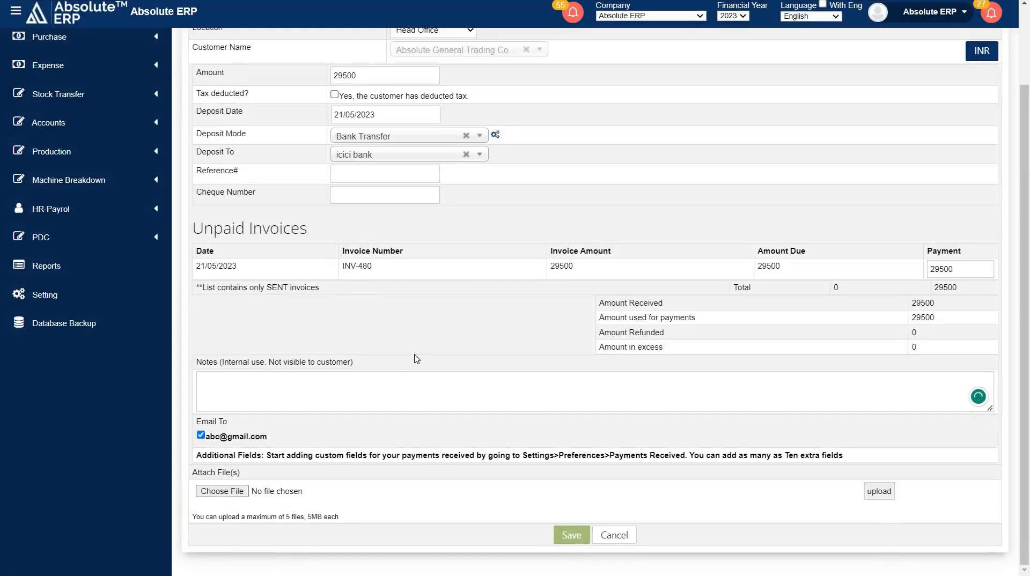
{"action": "left_click_drag", "start_coordinate": [276, 437], "coordinate": [205, 438]}
{"action": "left_click", "coordinate": [316, 432]}
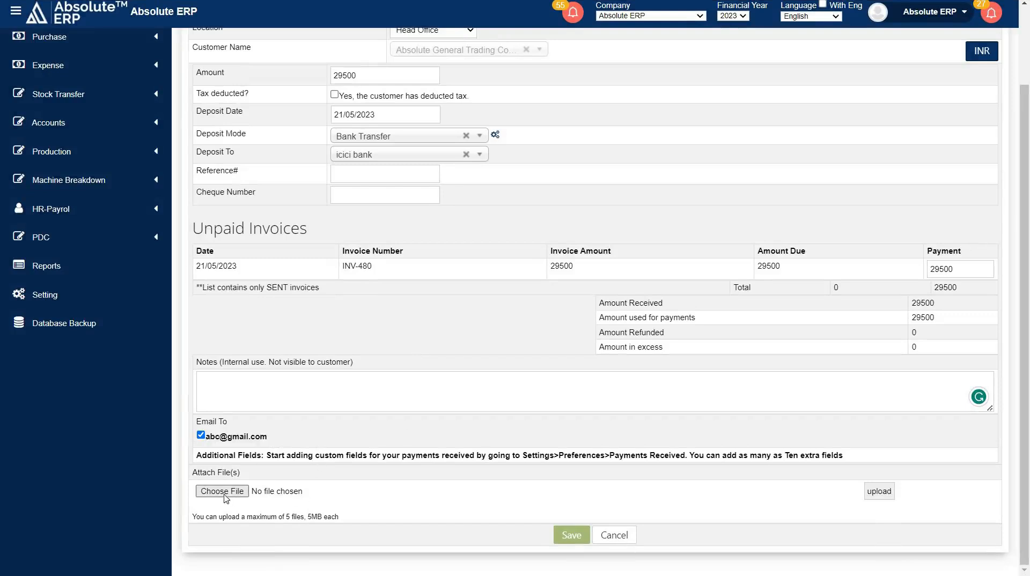
{"action": "left_click", "coordinate": [571, 535]}
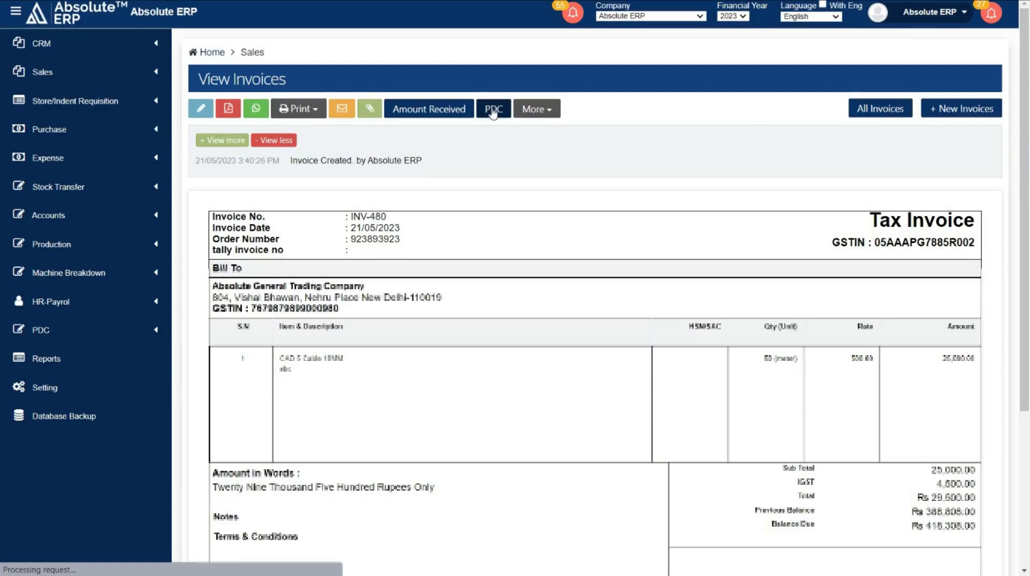
Show the additional actions available for the saved invoice.
{"action": "left_click", "coordinate": [818, 119]}
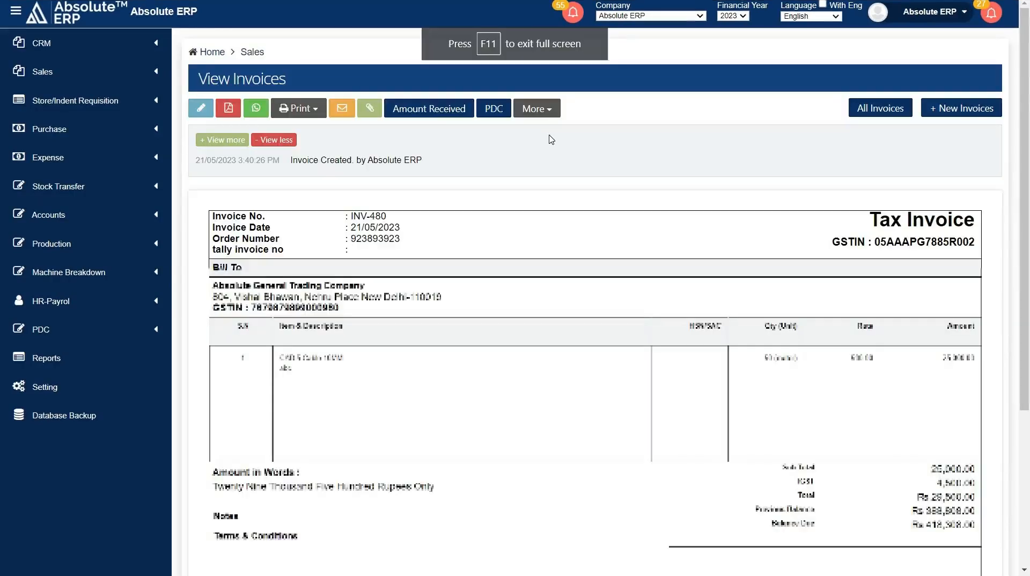
{"action": "left_click", "coordinate": [532, 110]}
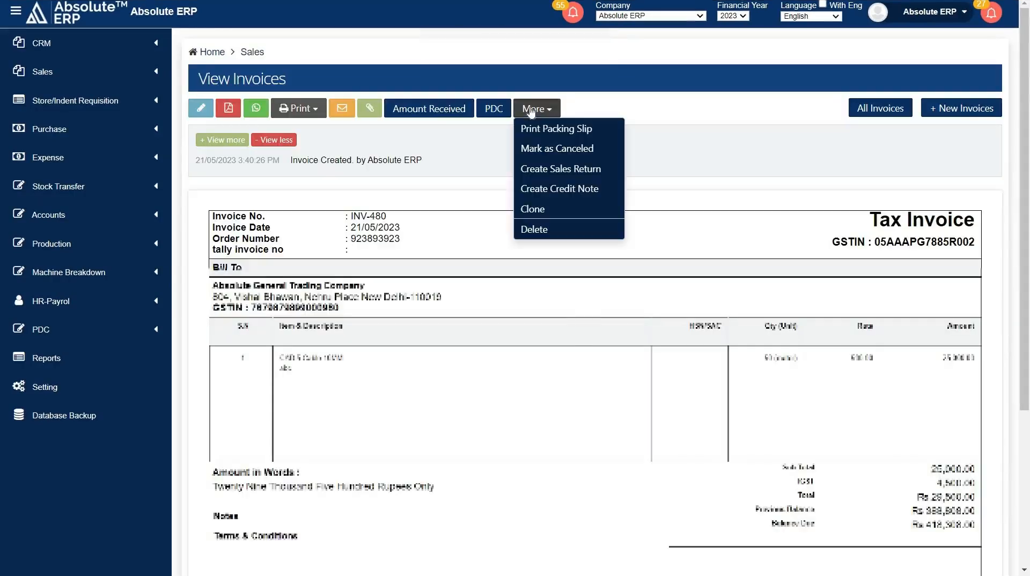